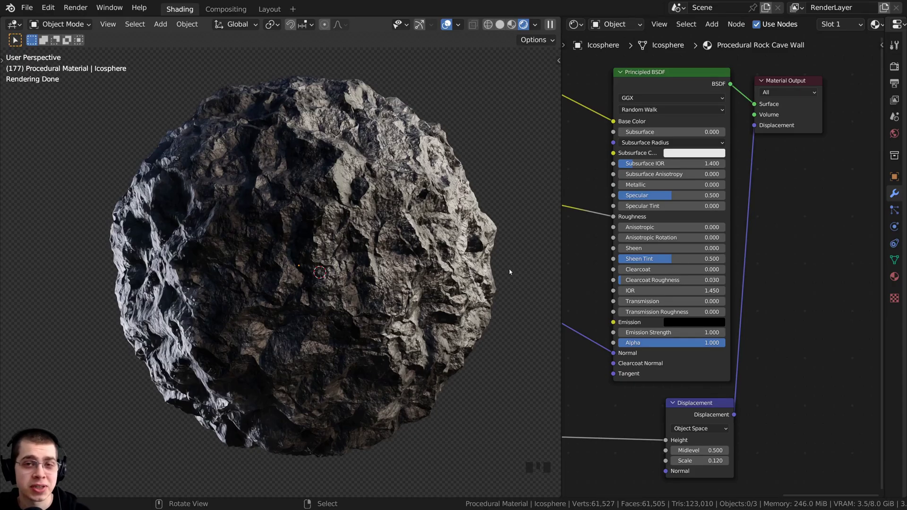
pyautogui.moveTo(510, 268); pyautogui.dragTo(501, 425, button='middle')
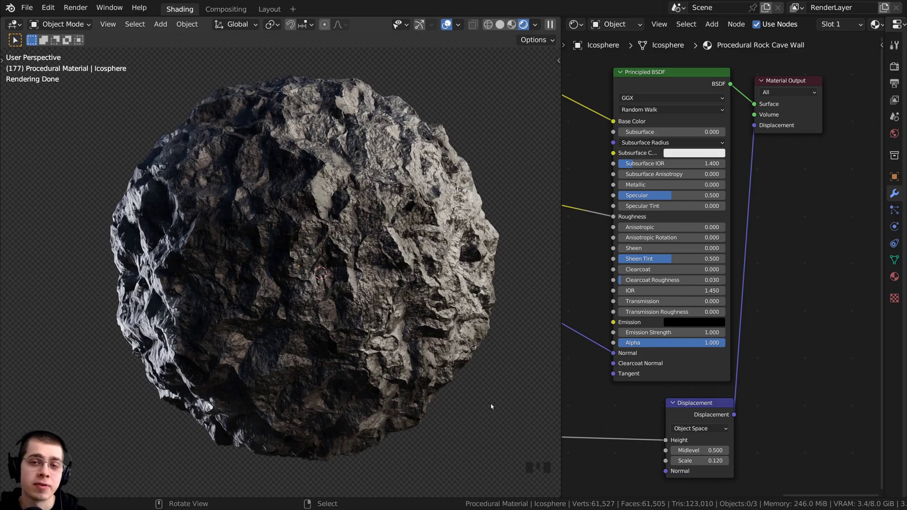
pyautogui.moveTo(492, 419); pyautogui.dragTo(497, 403, button='middle')
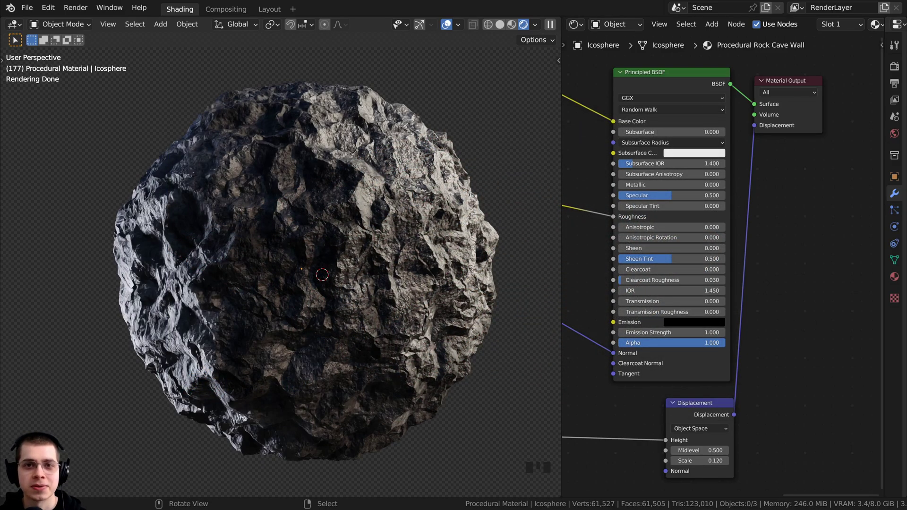
pyautogui.moveTo(387, 302); pyautogui.dragTo(369, 295, button='middle')
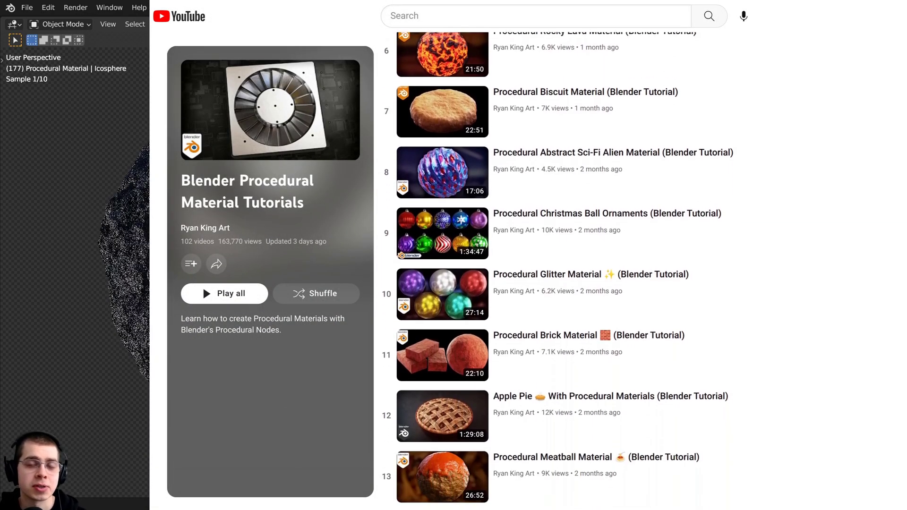
# Step: Browse the Blender Procedural Material Tutorials playlist and the procedural material asset library
pyautogui.scroll(-10, 520, 260)
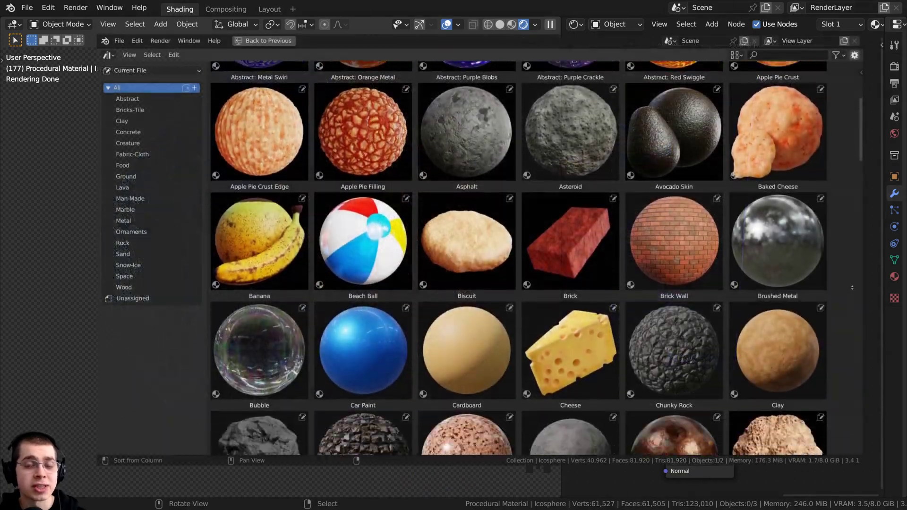
pyautogui.scroll(-10, 520, 259)
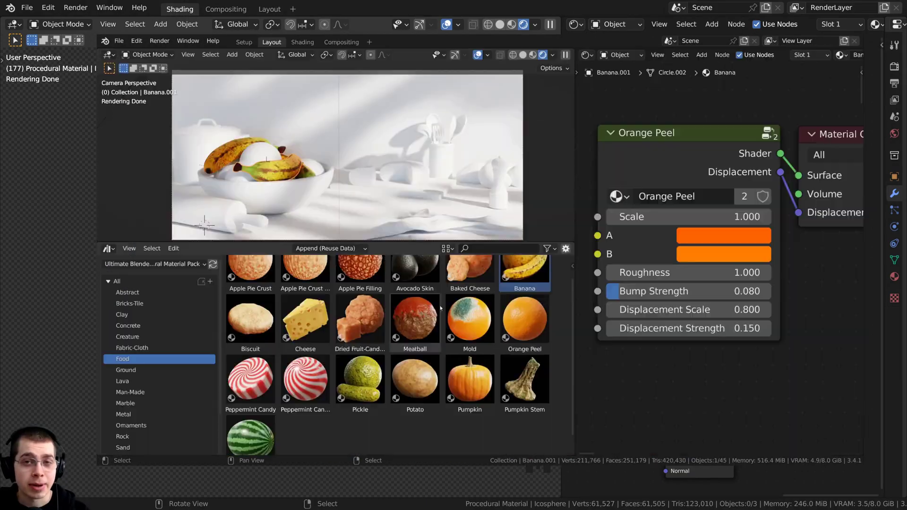
pyautogui.scroll(-1, 441, 308)
# Step: Apply food materials from the asset library to objects in the kitchen scene and adjust the Damaged Metal material's Damage Scale
pyautogui.moveTo(524, 307); pyautogui.dragTo(260, 150)
pyautogui.moveTo(306, 307); pyautogui.dragTo(363, 174)
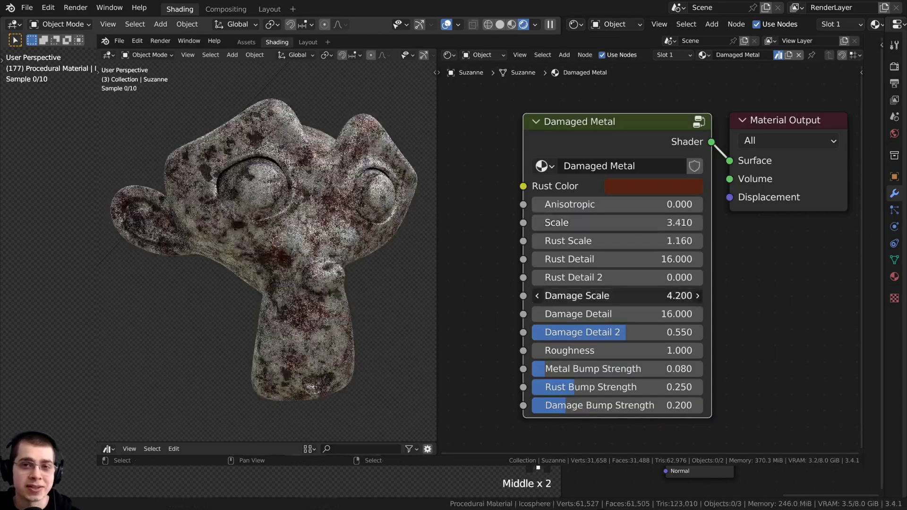
pyautogui.moveTo(614, 296); pyautogui.dragTo(594, 296)
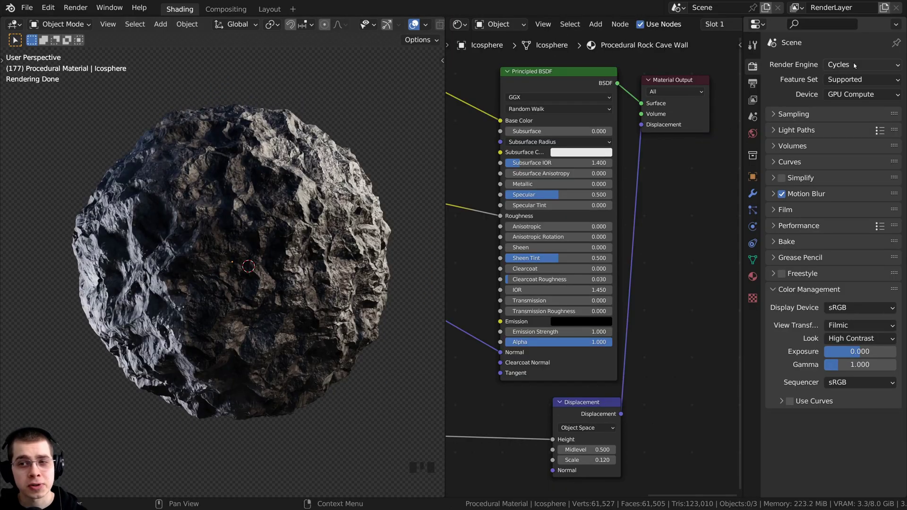
# Step: Switch the render engine to Eevee and inspect how the rock material's displacement displays on the sphere
pyautogui.click(845, 65)
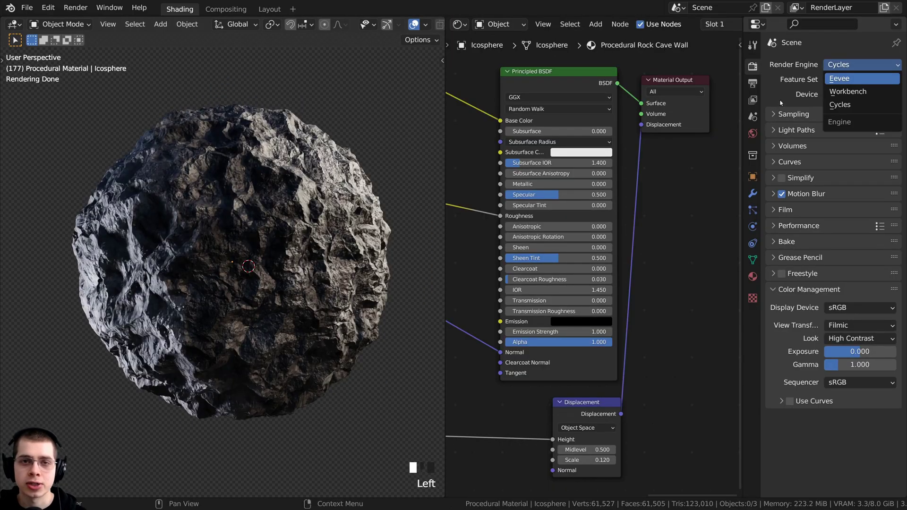
pyautogui.click(840, 79)
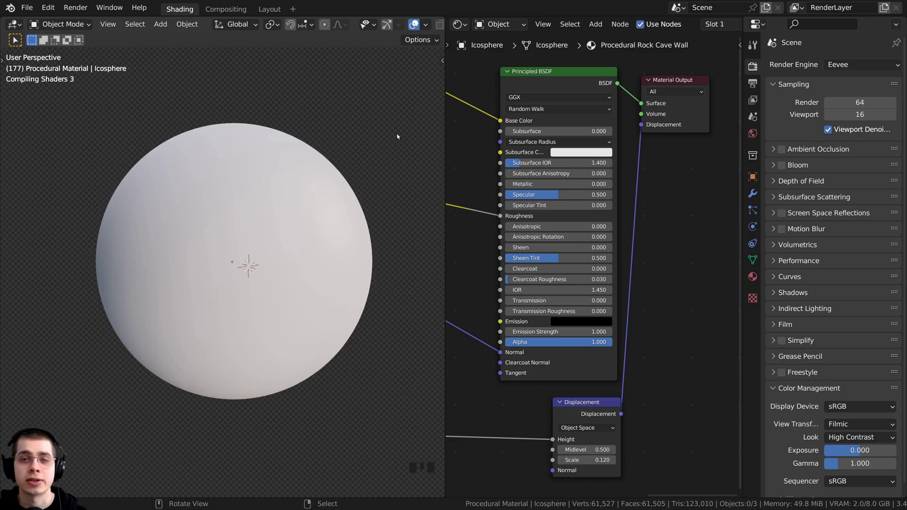
pyautogui.scroll(4, 472, 212)
pyautogui.moveTo(358, 249); pyautogui.dragTo(350, 266, button='middle')
pyautogui.scroll(2, 556, 258)
pyautogui.scroll(1, 286, 242)
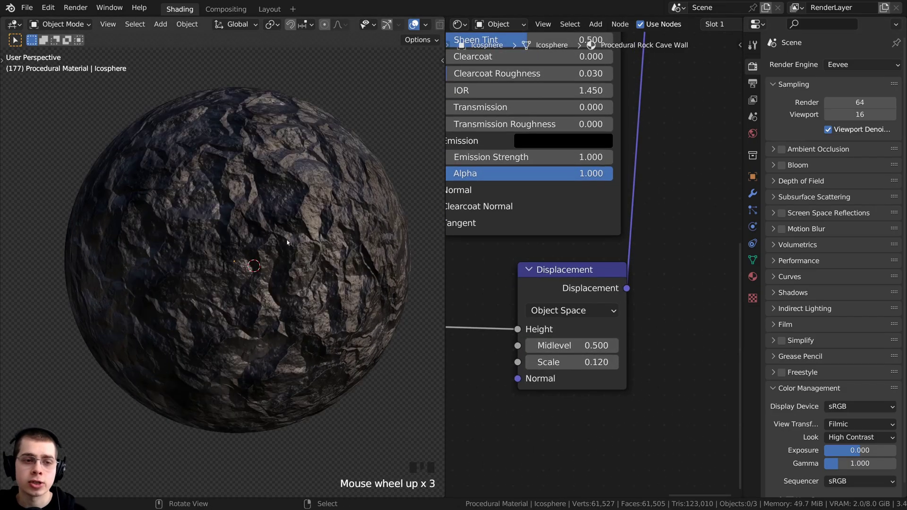
pyautogui.moveTo(286, 242); pyautogui.dragTo(291, 246, button='middle')
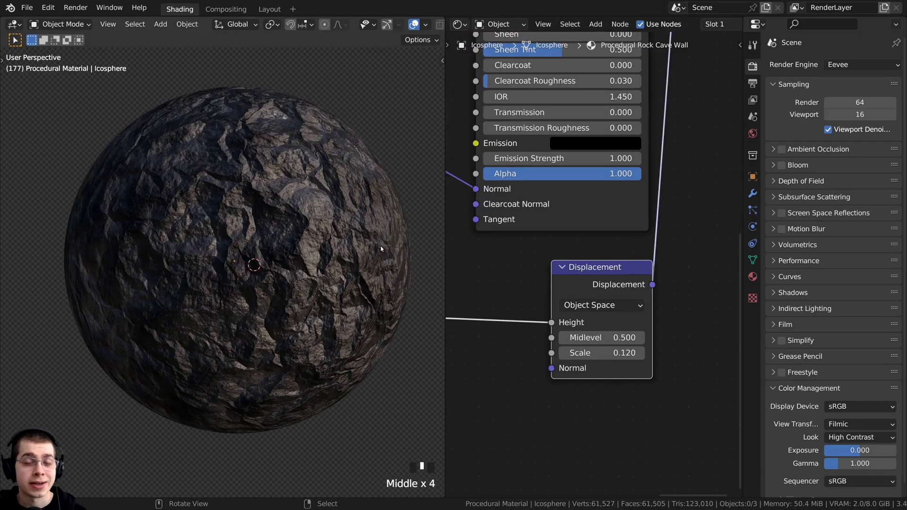
pyautogui.scroll(-1, 384, 247)
pyautogui.moveTo(384, 248); pyautogui.dragTo(387, 245, button='middle')
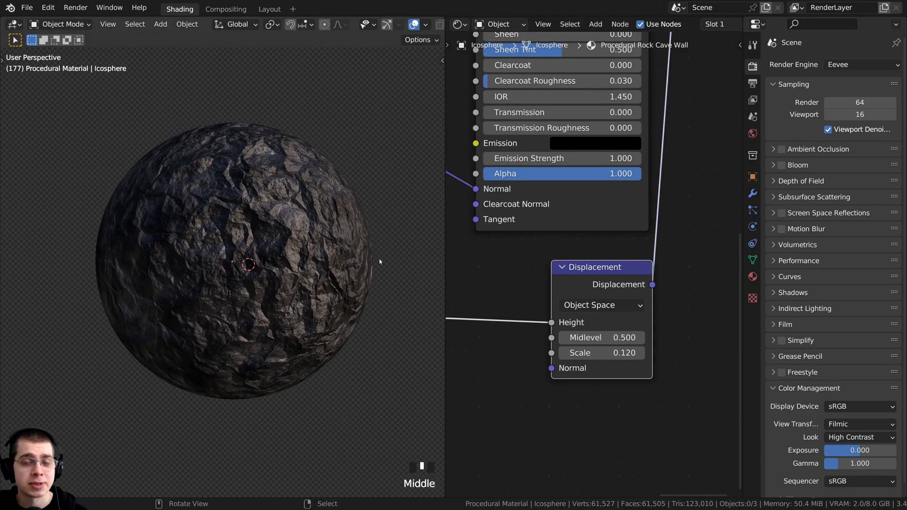
pyautogui.moveTo(384, 276); pyautogui.dragTo(382, 263, button='middle')
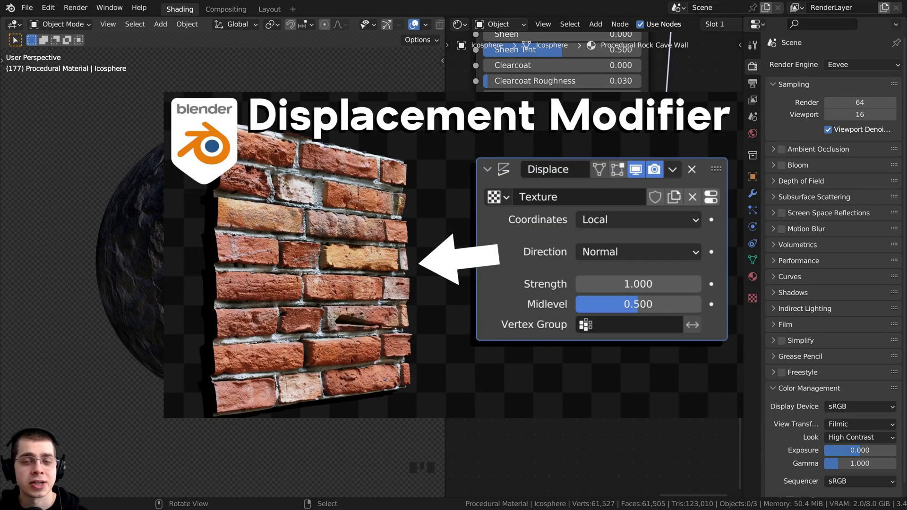
pyautogui.scroll(-1, 381, 265)
pyautogui.moveTo(382, 265); pyautogui.dragTo(374, 265, button='middle')
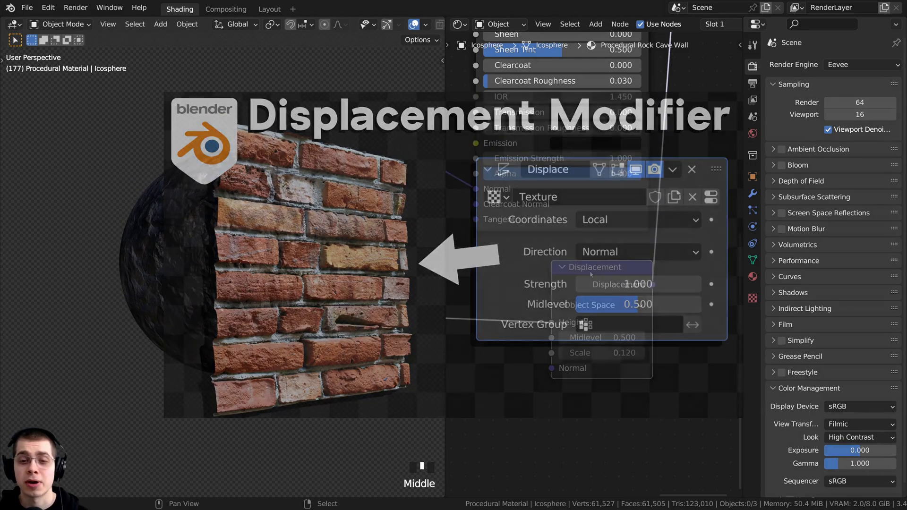
# Step: Nudge the Displacement node, set the render engine to Cycles and view the displaced rock sphere
pyautogui.moveTo(595, 274)
pyautogui.mouseDown()
pyautogui.moveTo(579, 231)
pyautogui.moveTo(604, 263)
pyautogui.mouseUp()
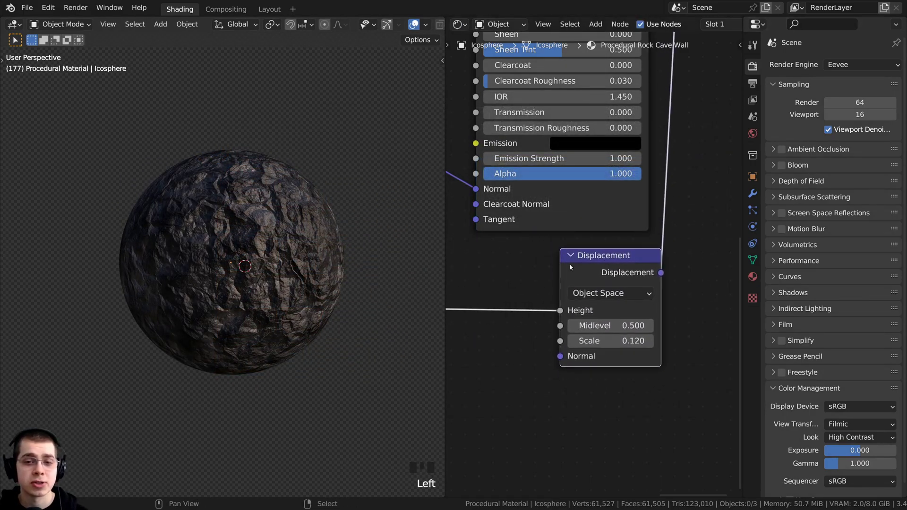
pyautogui.click(839, 66)
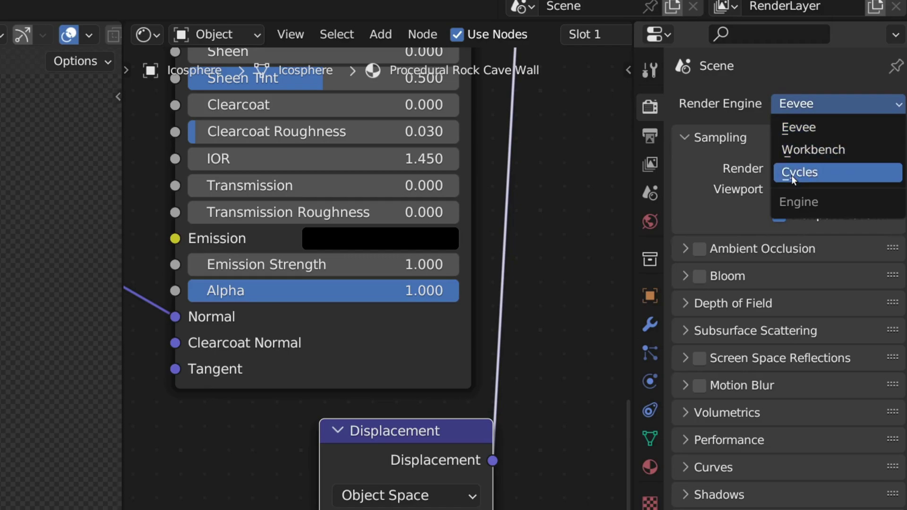
pyautogui.click(836, 105)
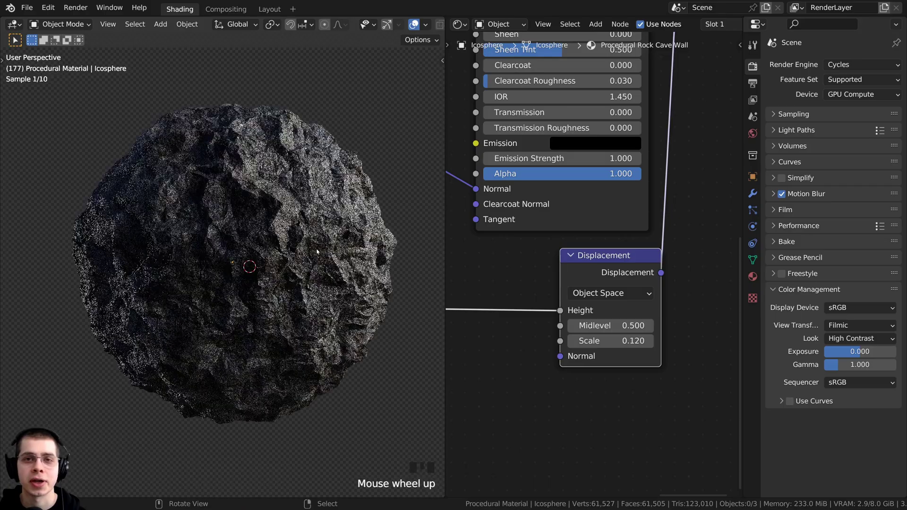
pyautogui.moveTo(208, 217); pyautogui.dragTo(241, 213, button='middle')
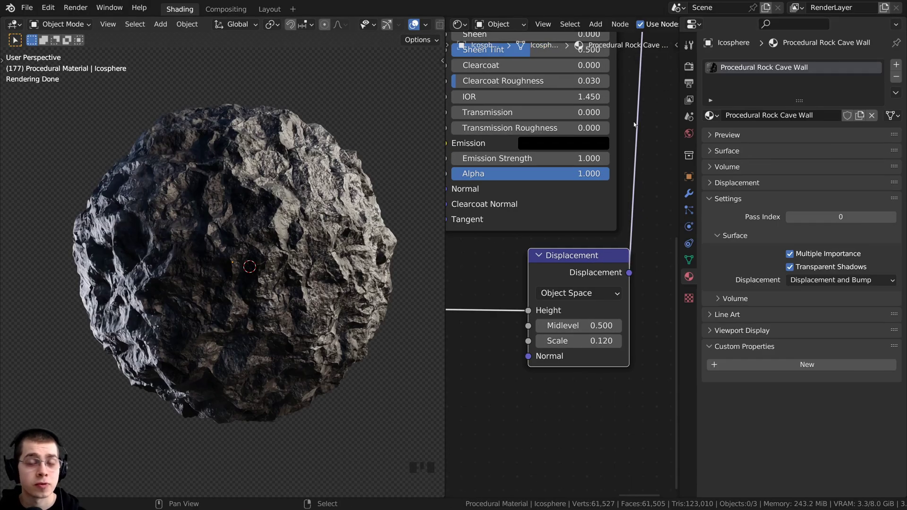
# Step: Reposition the Displacement node below the Principled BSDF node
pyautogui.moveTo(635, 156); pyautogui.dragTo(636, 177, button='middle')
pyautogui.scroll(-1, 598, 271)
pyautogui.moveTo(592, 270); pyautogui.dragTo(579, 266)
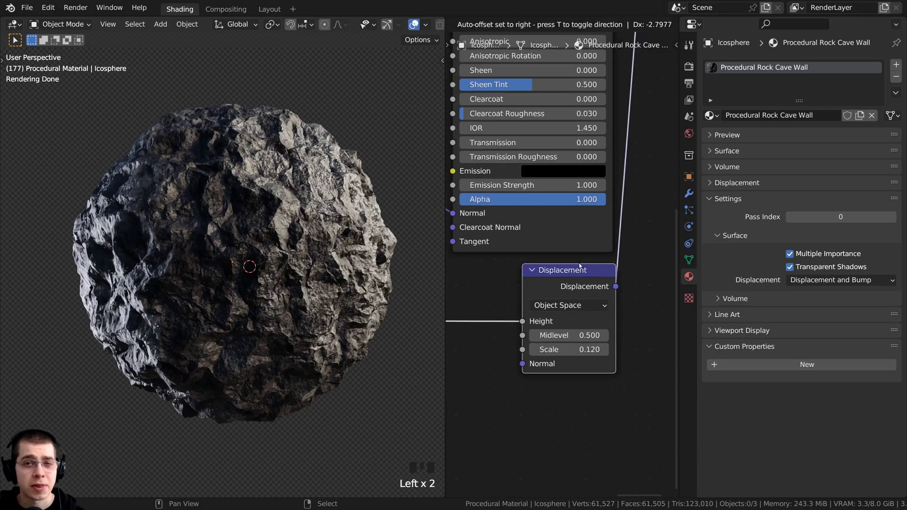
pyautogui.moveTo(581, 264); pyautogui.dragTo(588, 255, button='middle')
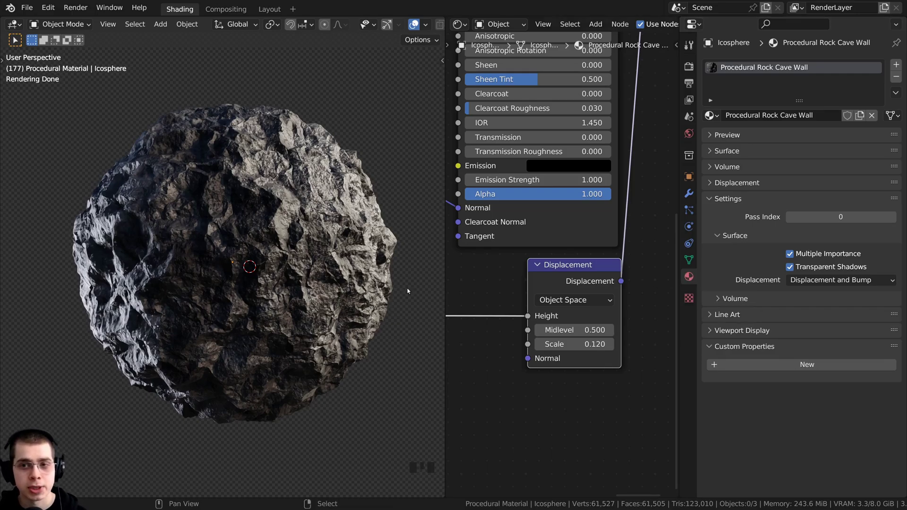
# Step: Select the icosphere and set its material's surface displacement method to Bump Only
pyautogui.rightClick(343, 265)
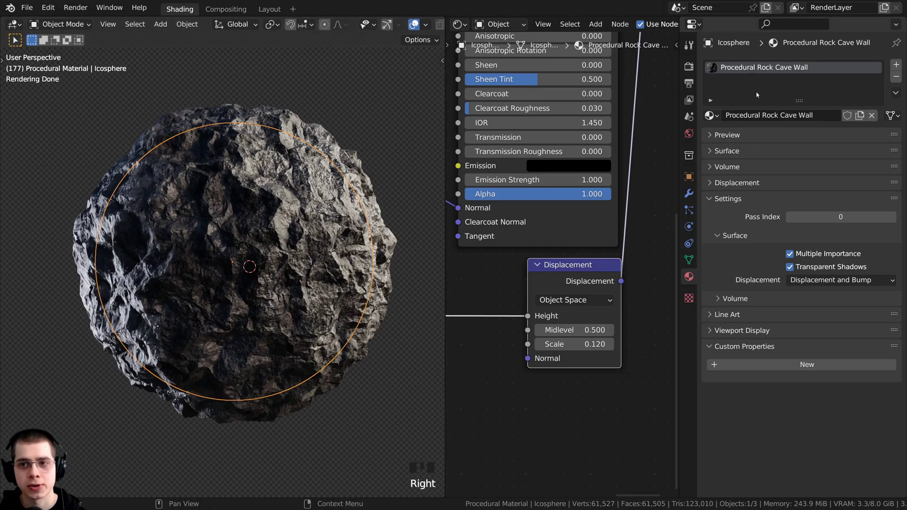
pyautogui.click(716, 199)
pyautogui.click(716, 199)
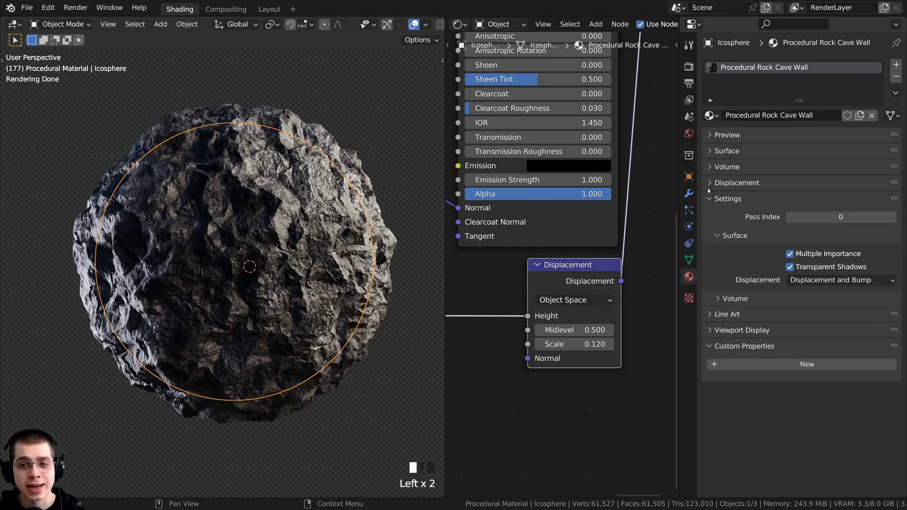
pyautogui.click(736, 235)
pyautogui.click(735, 235)
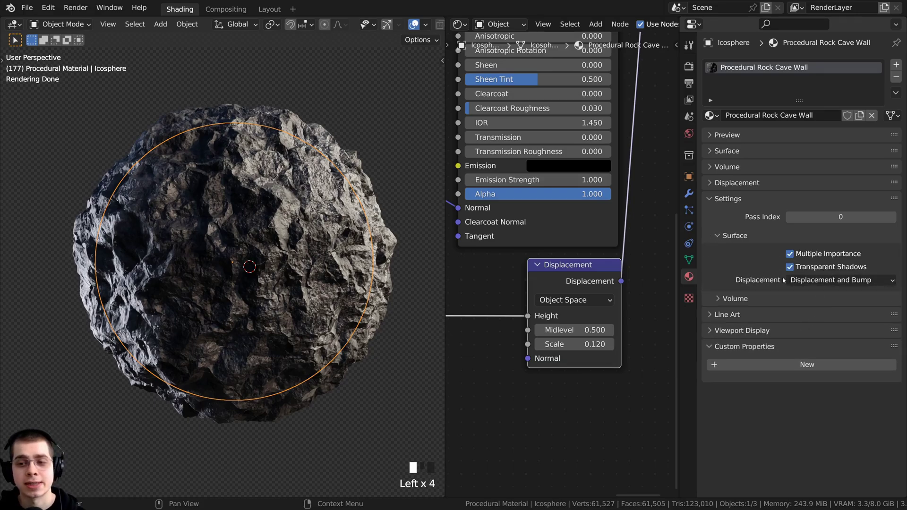
pyautogui.click(803, 281)
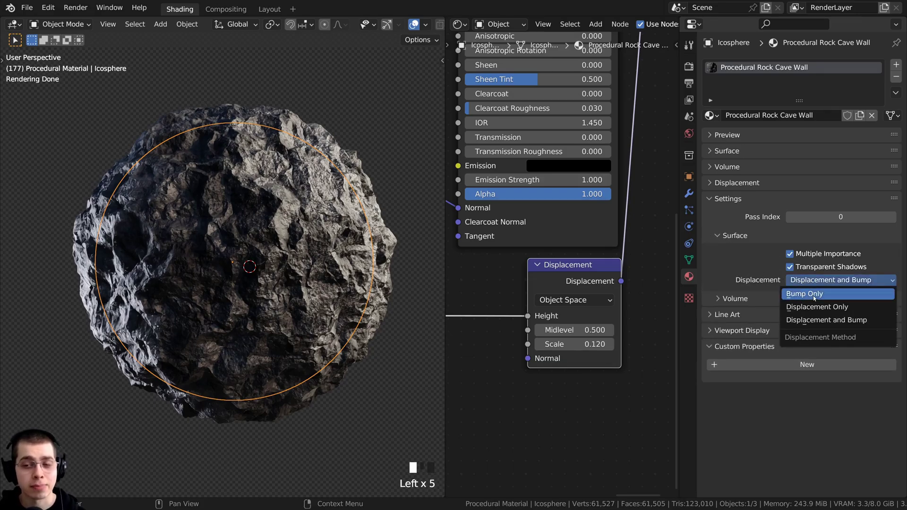
pyautogui.click(814, 295)
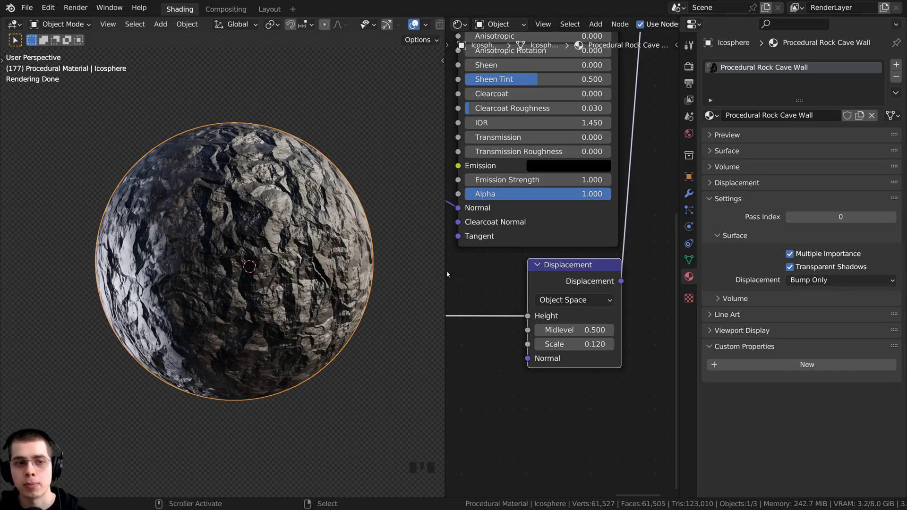
# Step: Examine the bump-only rock sphere up close, checking its surface detail and outer silhouette
pyautogui.moveTo(357, 265); pyautogui.dragTo(340, 305, button='middle')
pyautogui.scroll(3, 340, 305)
pyautogui.scroll(-3, 568, 279)
pyautogui.moveTo(567, 279); pyautogui.dragTo(572, 246, button='middle')
pyautogui.scroll(5, 572, 246)
pyautogui.click(576, 241)
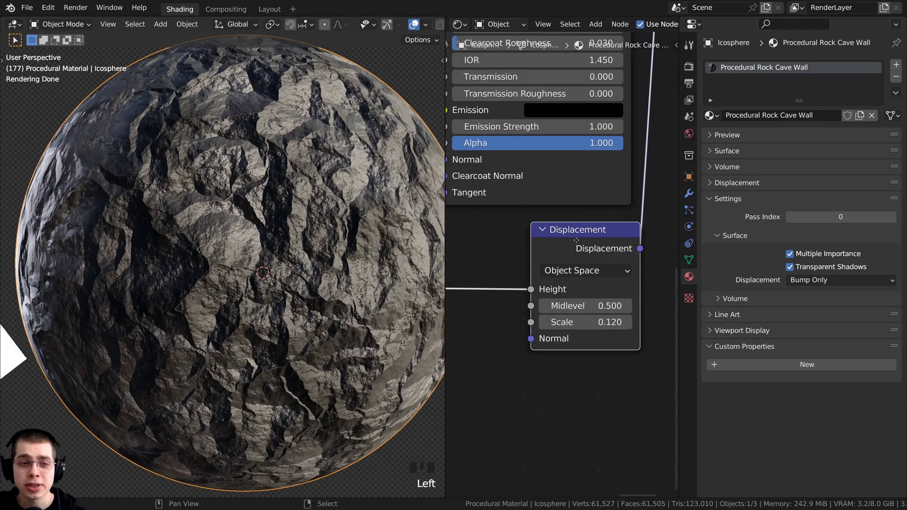
pyautogui.moveTo(576, 240); pyautogui.dragTo(575, 242)
pyautogui.moveTo(354, 258); pyautogui.dragTo(279, 210, button='middle')
pyautogui.press('a')
pyautogui.moveTo(284, 142); pyautogui.dragTo(307, 114, button='middle')
pyautogui.scroll(2, 308, 112)
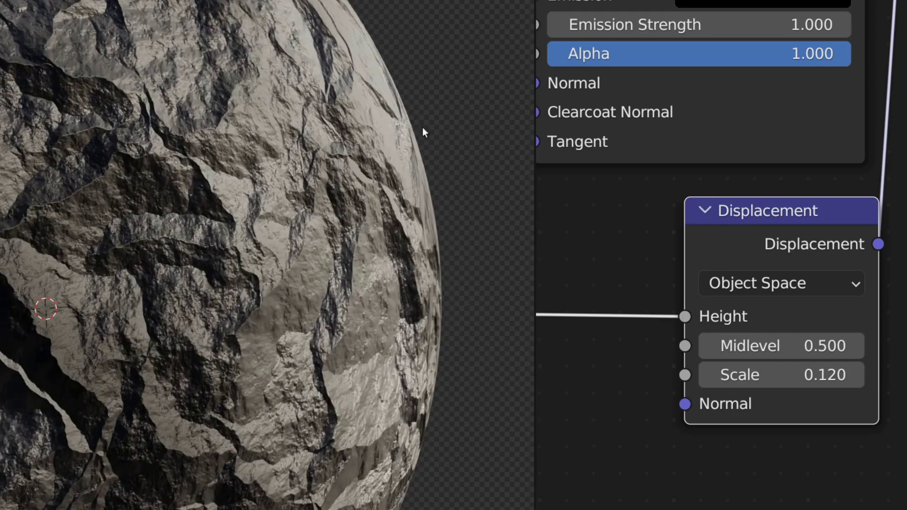
pyautogui.scroll(-2, 451, 303)
pyautogui.moveTo(370, 304); pyautogui.dragTo(442, 288, button='middle')
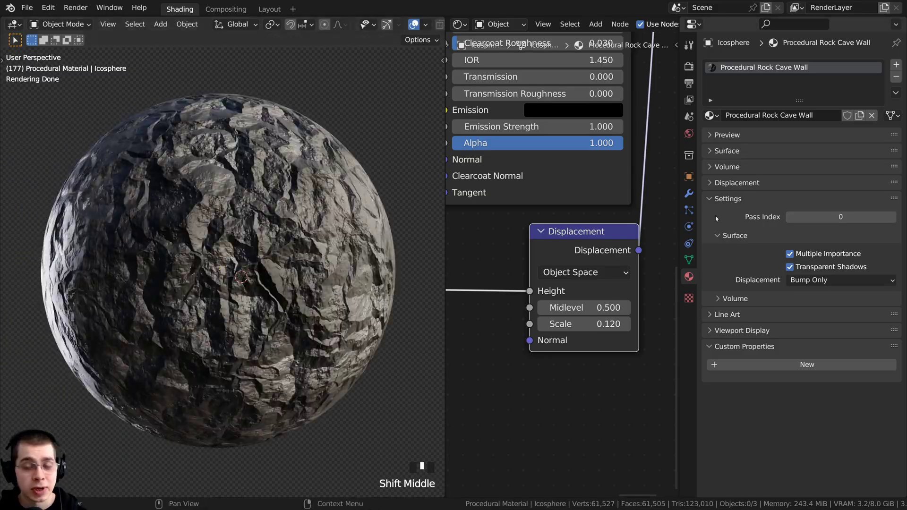
# Step: Set the material's displacement method to Displacement and Bump and inspect the sphere's surface up close
pyautogui.click(799, 281)
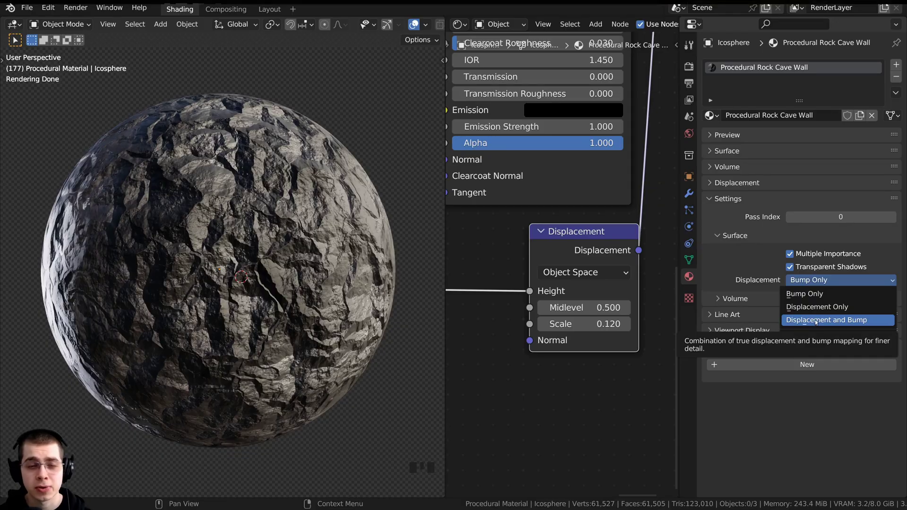
pyautogui.click(756, 331)
pyautogui.moveTo(569, 250); pyautogui.dragTo(565, 250)
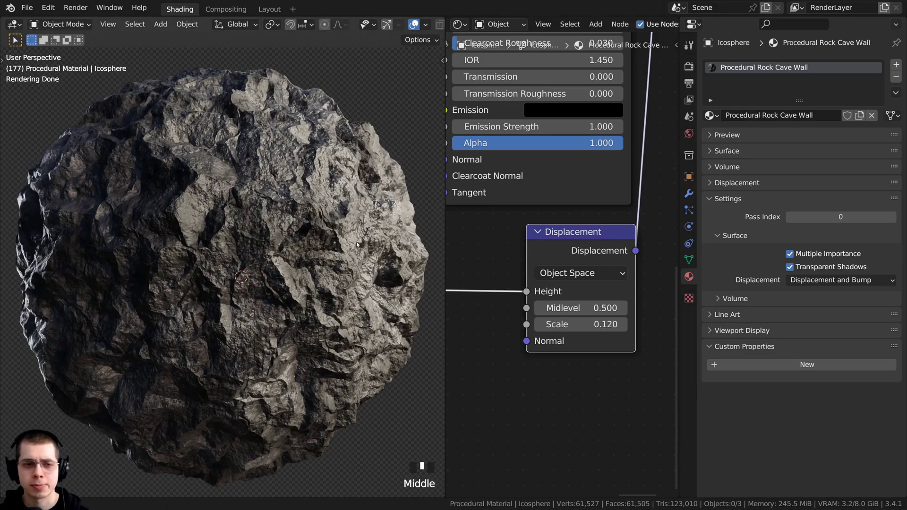
pyautogui.scroll(2, 416, 279)
pyautogui.scroll(-1, 416, 279)
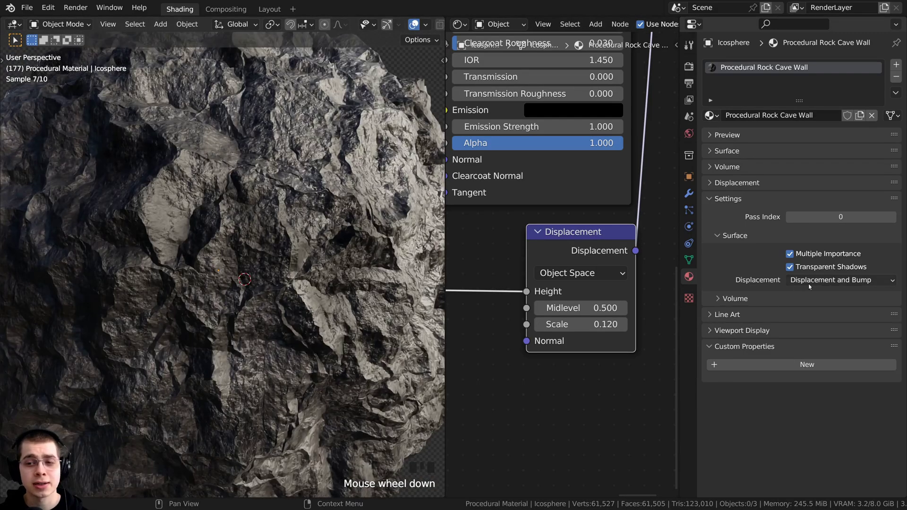
# Step: Set the material's displacement method to Displacement Only and inspect the sphere's surface from several angles
pyautogui.click(827, 280)
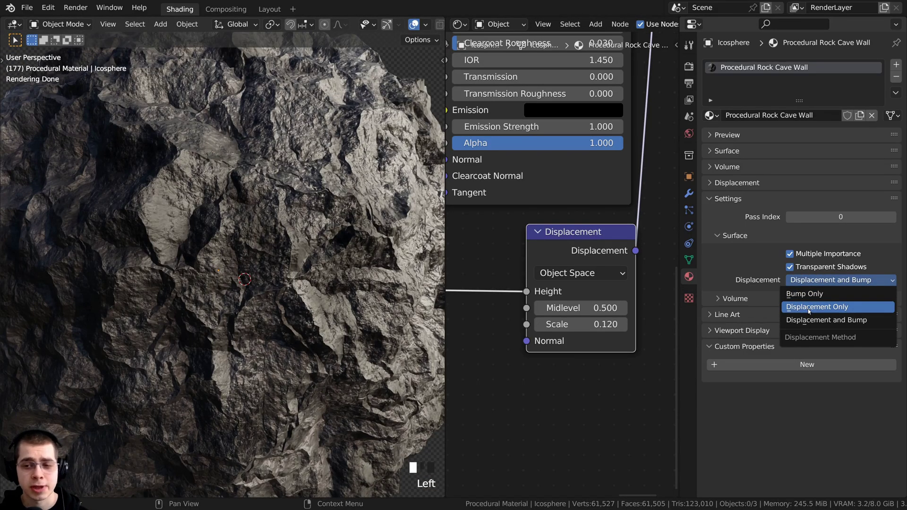
pyautogui.click(809, 308)
pyautogui.scroll(-3, 251, 219)
pyautogui.moveTo(252, 219); pyautogui.dragTo(348, 259, button='middle')
pyautogui.scroll(1, 348, 259)
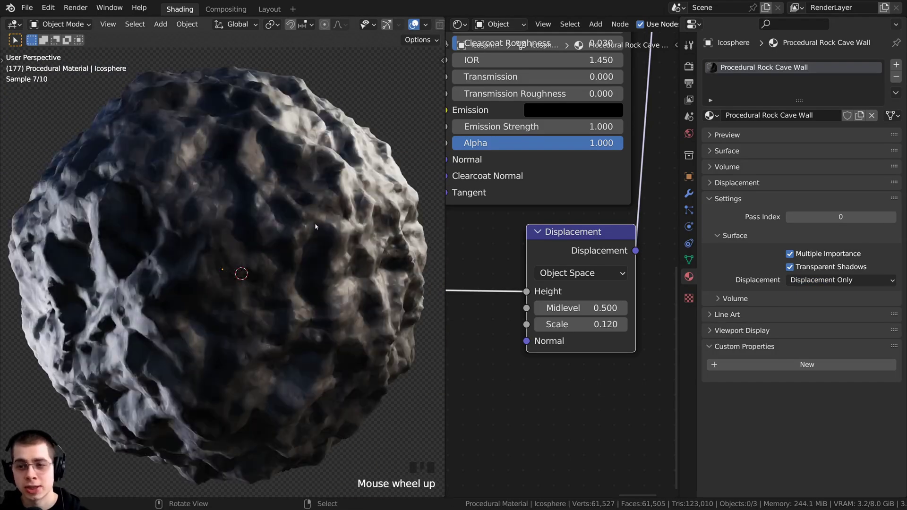
pyautogui.moveTo(315, 226); pyautogui.dragTo(301, 180, button='middle')
pyautogui.scroll(1, 312, 189)
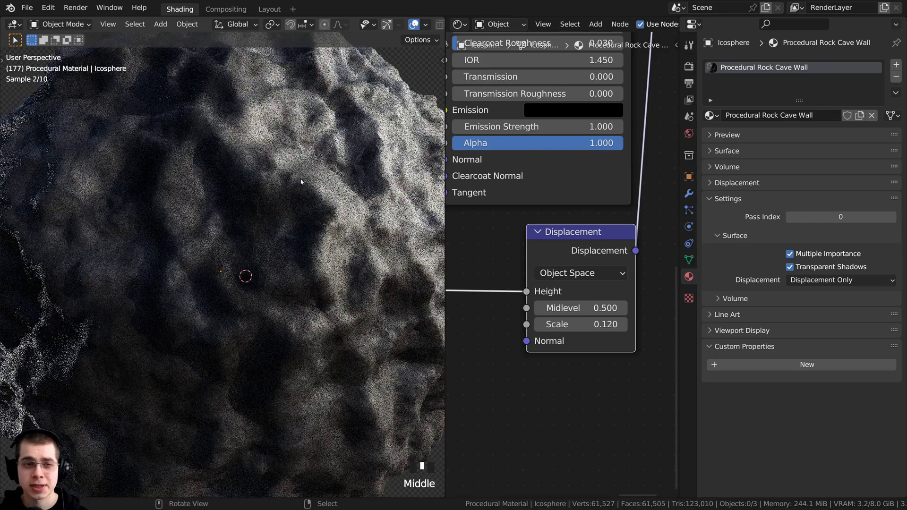
pyautogui.scroll(-2, 306, 223)
pyautogui.moveTo(306, 223); pyautogui.dragTo(330, 207, button='middle')
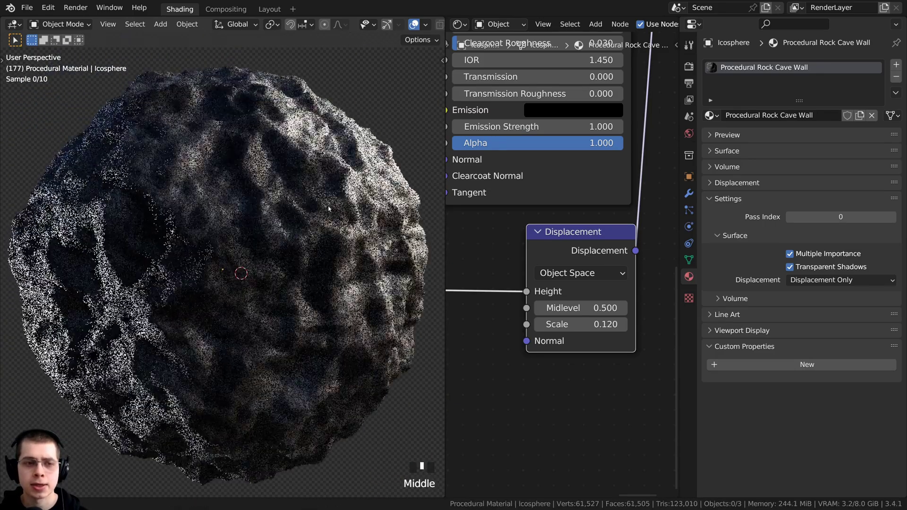
# Step: Set the material's surface displacement method to Displacement and Bump, and nudge the Displacement node slightly
pyautogui.click(816, 281)
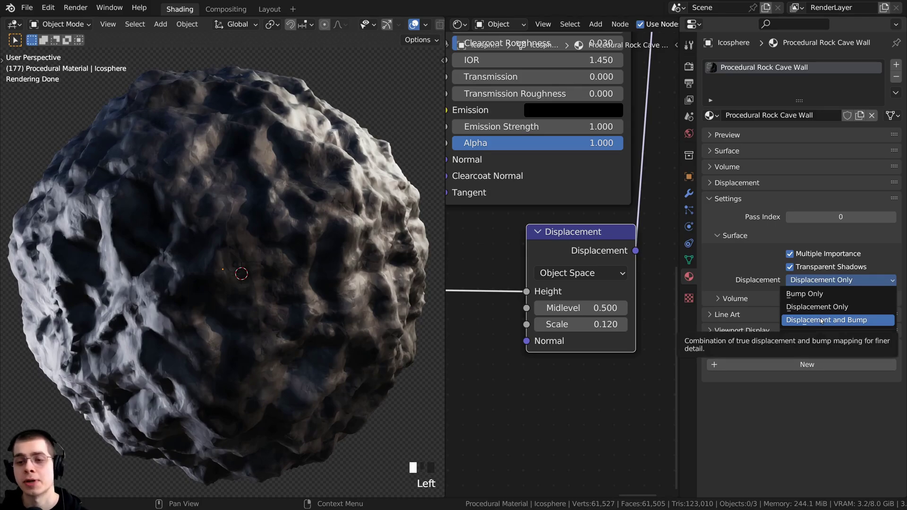
pyautogui.click(822, 320)
pyautogui.click(804, 281)
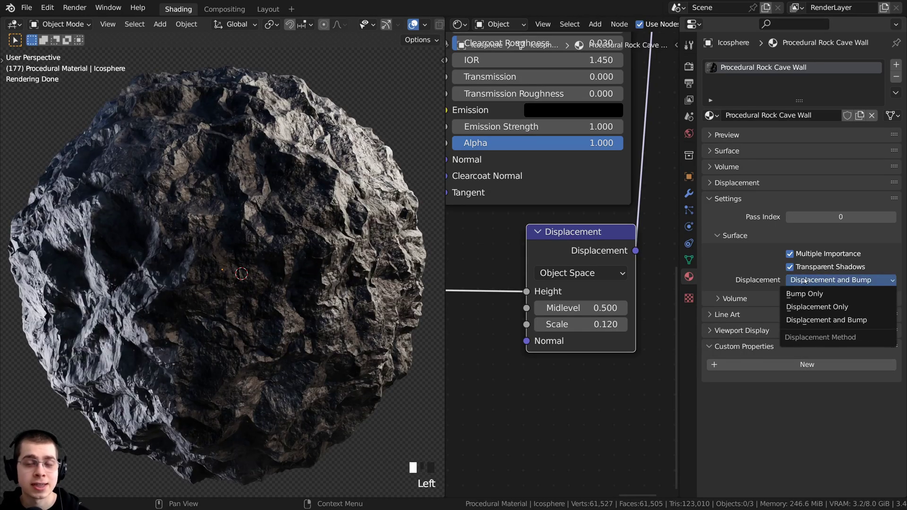
pyautogui.moveTo(608, 252)
pyautogui.mouseDown()
pyautogui.moveTo(552, 254)
pyautogui.moveTo(610, 250)
pyautogui.mouseUp()
pyautogui.press('g')
pyautogui.press('Escape')
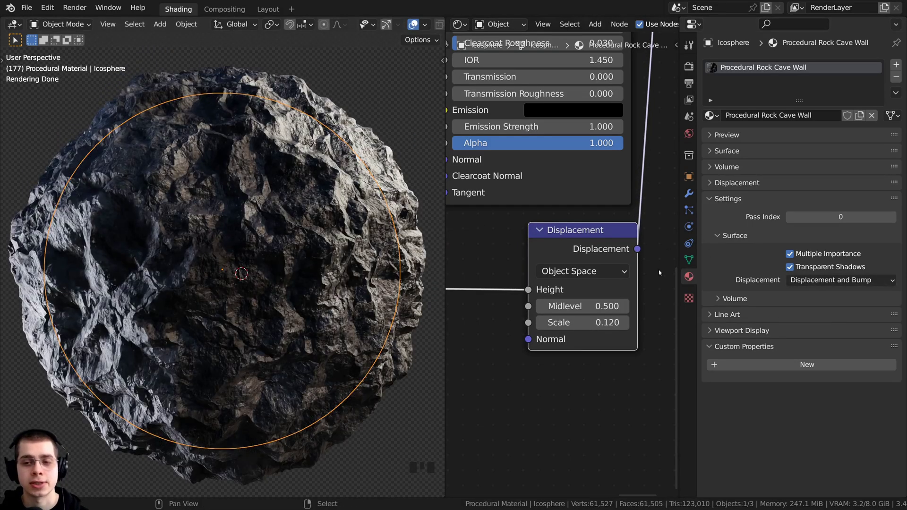
pyautogui.click(820, 283)
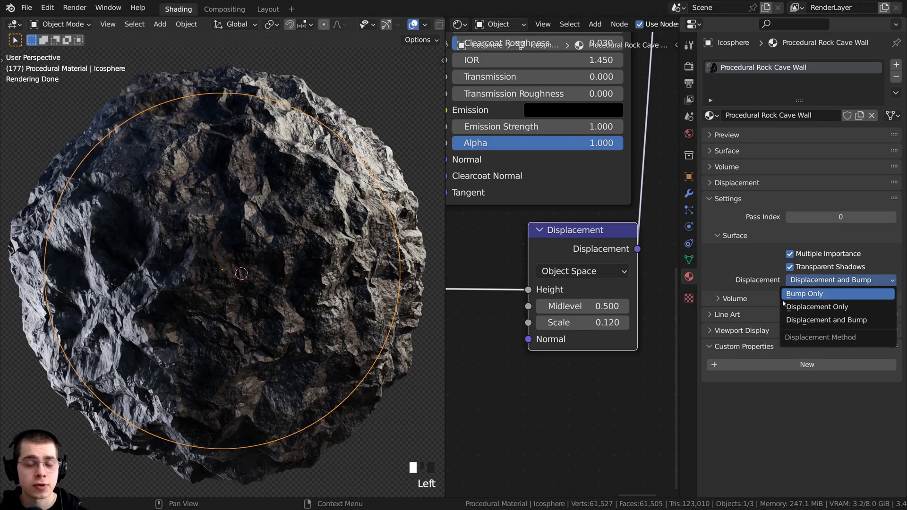
pyautogui.click(802, 320)
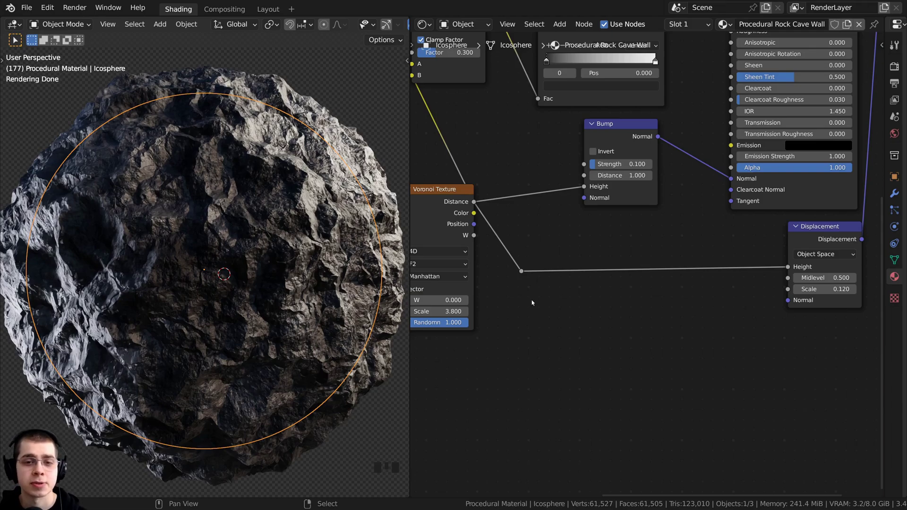
# Step: Preview the Voronoi Texture node's Distance output directly on the sphere and look at its greyscale pattern
pyautogui.moveTo(532, 303); pyautogui.dragTo(608, 222, button='middle')
pyautogui.scroll(-3, 608, 223)
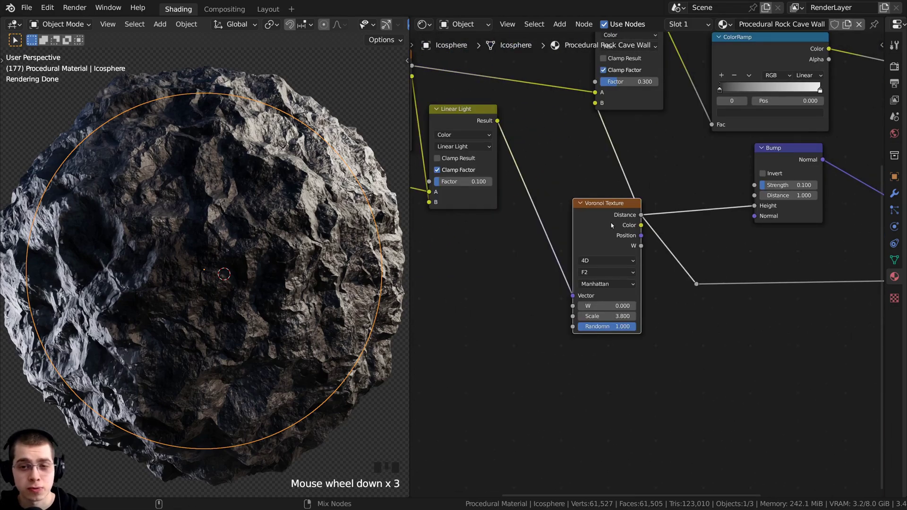
pyautogui.keyDown('ctrl'); pyautogui.keyDown('shift'); pyautogui.click(611, 225); pyautogui.keyUp('shift'); pyautogui.keyUp('ctrl')
pyautogui.moveTo(284, 262); pyautogui.dragTo(204, 253, button='middle')
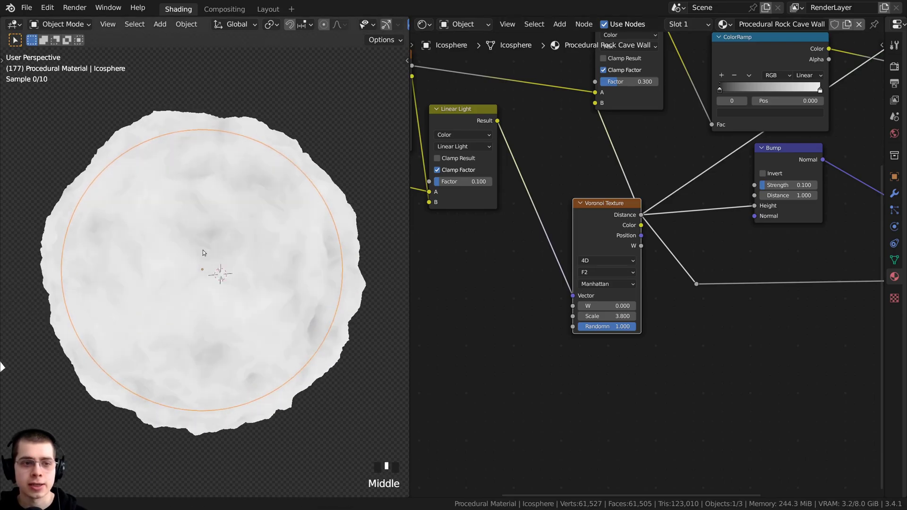
pyautogui.scroll(-1, 618, 257)
pyautogui.moveTo(701, 225); pyautogui.dragTo(575, 231, button='middle')
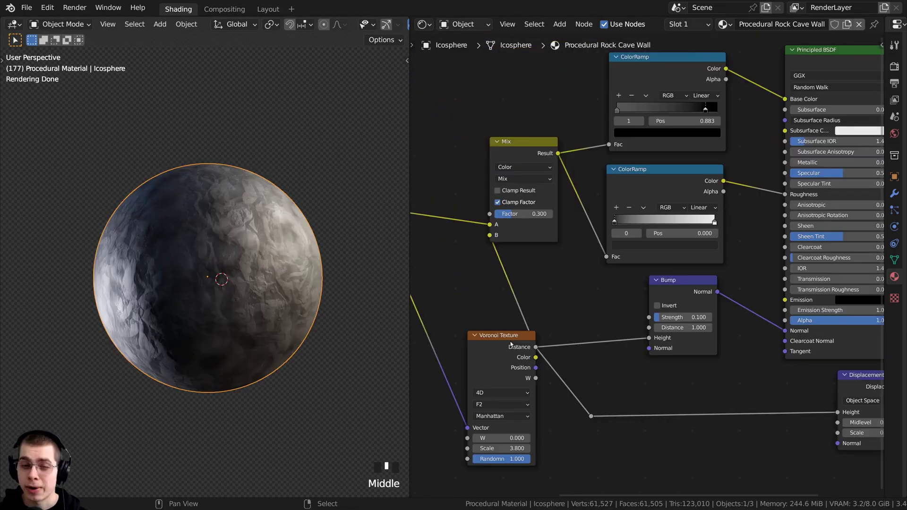
# Step: Connect the Voronoi Texture's Distance output straight to the Material Output's Displacement input, bypassing the Displacement node
pyautogui.click(522, 343)
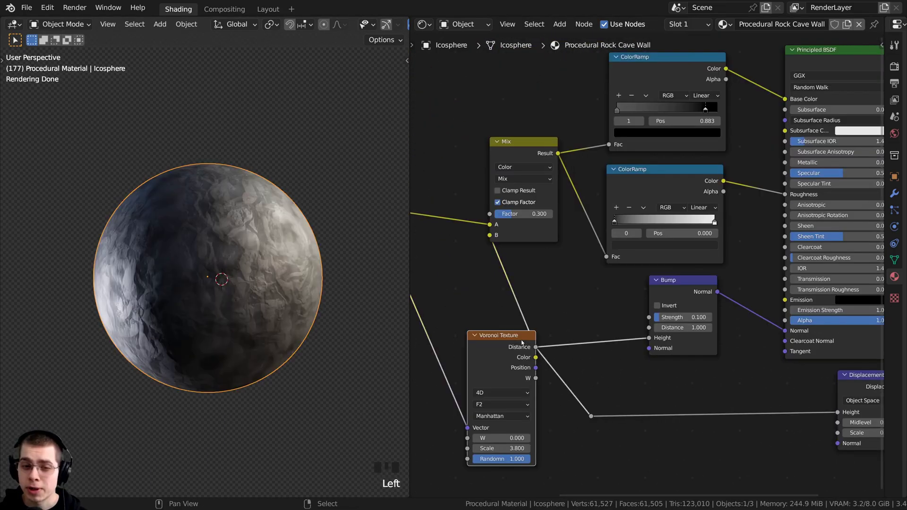
pyautogui.scroll(-2, 522, 342)
pyautogui.moveTo(513, 332); pyautogui.dragTo(846, 122)
pyautogui.moveTo(823, 138); pyautogui.dragTo(800, 154, button='middle')
pyautogui.scroll(-2, 279, 191)
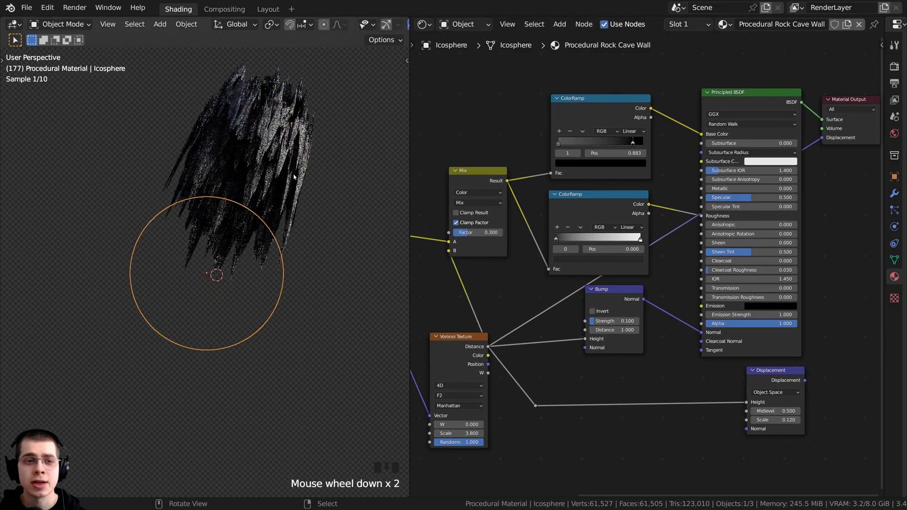
# Step: Inspect the directly displaced mesh from several angles, checking its shape against the original sphere's outline
pyautogui.moveTo(279, 191); pyautogui.dragTo(228, 209, button='middle')
pyautogui.keyDown('shift'); pyautogui.moveTo(228, 209); pyautogui.dragTo(199, 268, button='middle'); pyautogui.keyUp('shift')
pyautogui.moveTo(199, 268); pyautogui.dragTo(286, 239, button='middle')
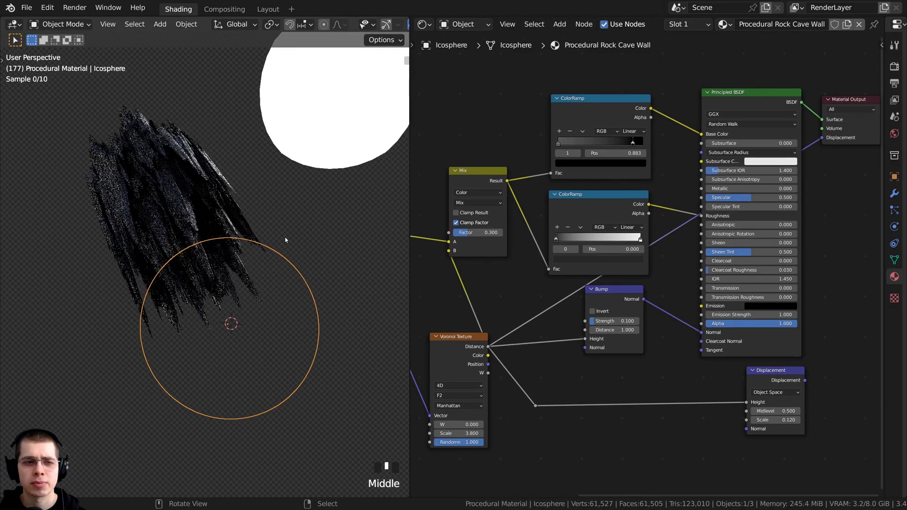
pyautogui.scroll(2, 178, 202)
pyautogui.keyDown('shift'); pyautogui.moveTo(178, 203); pyautogui.dragTo(199, 162, button='middle'); pyautogui.keyUp('shift')
pyautogui.scroll(3, 518, 273)
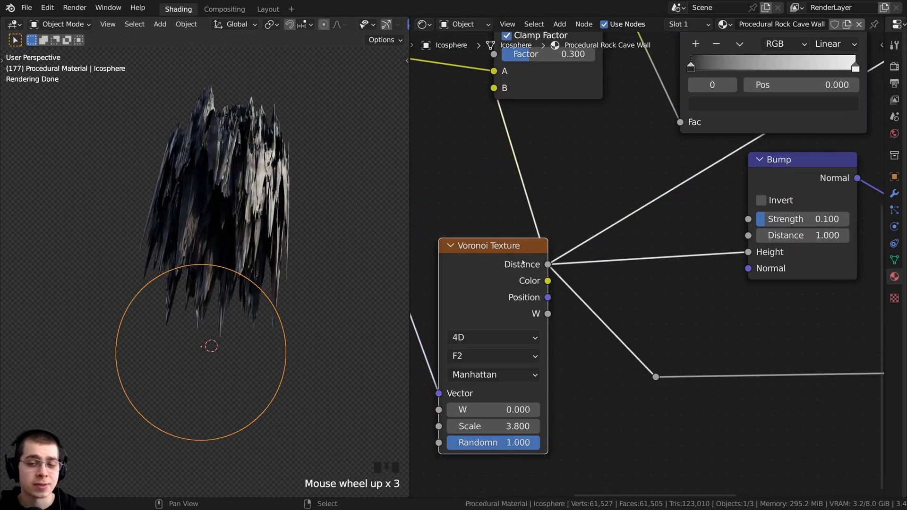
# Step: Examine the Voronoi Texture's Distance output and trace its link to the Material Output's Displacement input
pyautogui.moveTo(518, 273); pyautogui.dragTo(556, 255, button='middle')
pyautogui.moveTo(585, 247); pyautogui.dragTo(685, 228)
pyautogui.scroll(2, 577, 241)
pyautogui.moveTo(574, 243); pyautogui.dragTo(675, 259)
pyautogui.moveTo(575, 262); pyautogui.dragTo(624, 260)
pyautogui.scroll(-6, 633, 262)
pyautogui.scroll(-3, 768, 222)
pyautogui.moveTo(768, 222); pyautogui.dragTo(361, 408, button='middle')
pyautogui.scroll(1, 364, 404)
pyautogui.scroll(6, 668, 300)
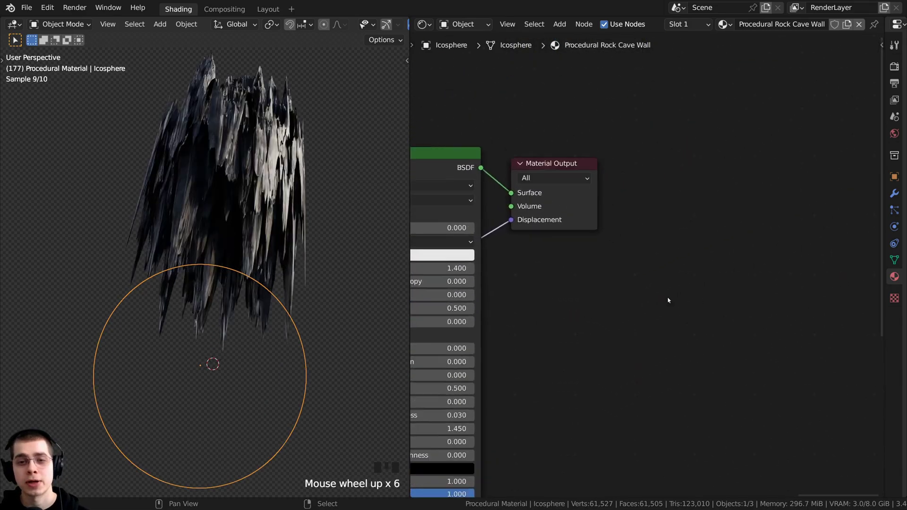
pyautogui.moveTo(631, 285); pyautogui.dragTo(731, 304, button='middle')
pyautogui.scroll(3, 681, 265)
pyautogui.moveTo(671, 256); pyautogui.dragTo(735, 256, button='middle')
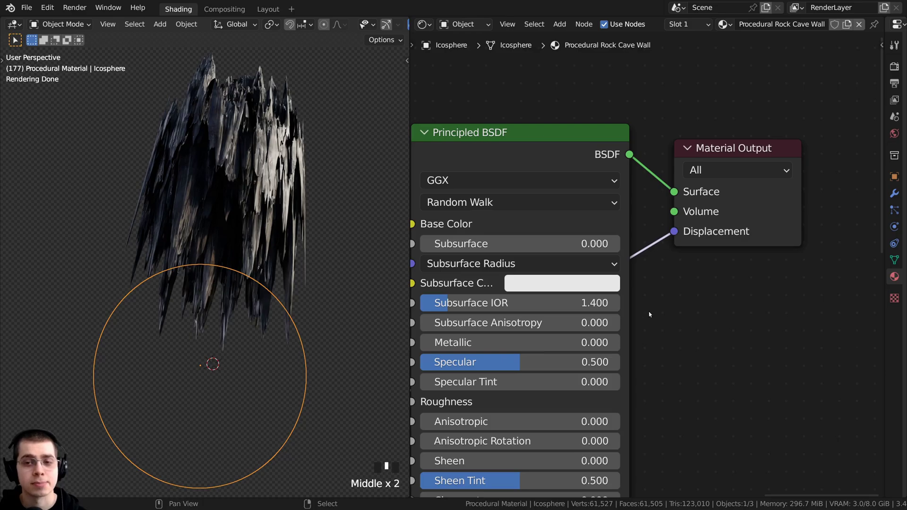
# Step: Examine how the Bump node carries the Voronoi Texture's Distance output into the Principled BSDF's Normal input
pyautogui.scroll(-7, 650, 315)
pyautogui.moveTo(501, 402); pyautogui.dragTo(832, 250, button='middle')
pyautogui.scroll(3, 737, 293)
pyautogui.click(716, 308)
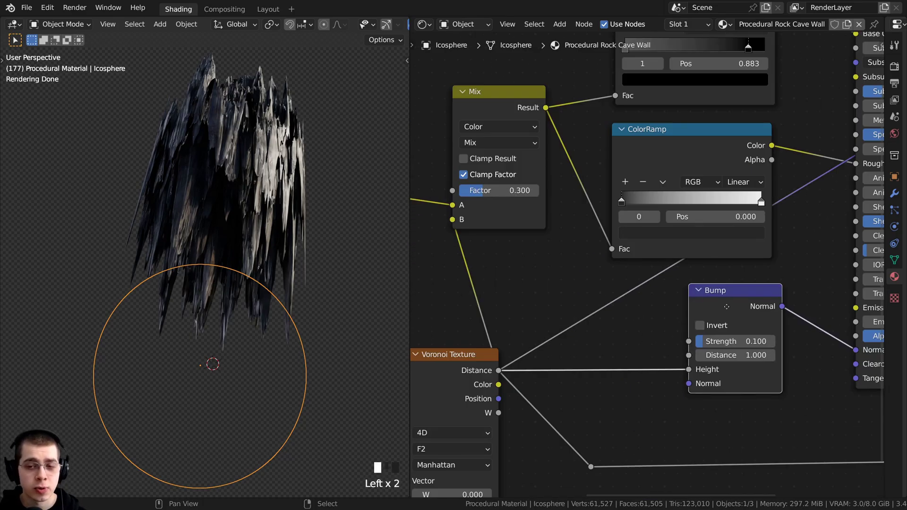
pyautogui.scroll(1, 701, 332)
pyautogui.scroll(-3, 536, 345)
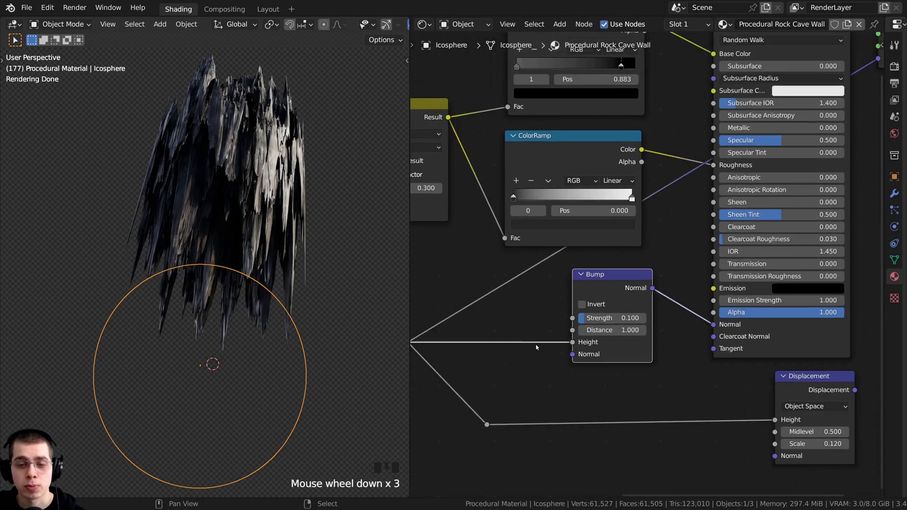
pyautogui.moveTo(536, 345); pyautogui.dragTo(673, 294, button='middle')
pyautogui.scroll(-2, 569, 298)
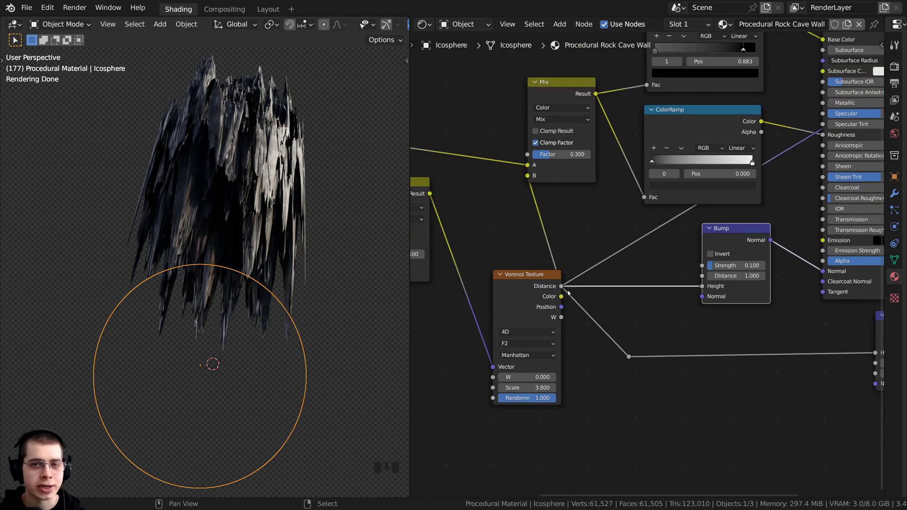
# Step: Connect the Displacement node's output to the Material Output's Displacement input
pyautogui.moveTo(536, 294); pyautogui.dragTo(415, 255, button='middle')
pyautogui.scroll(2, 514, 268)
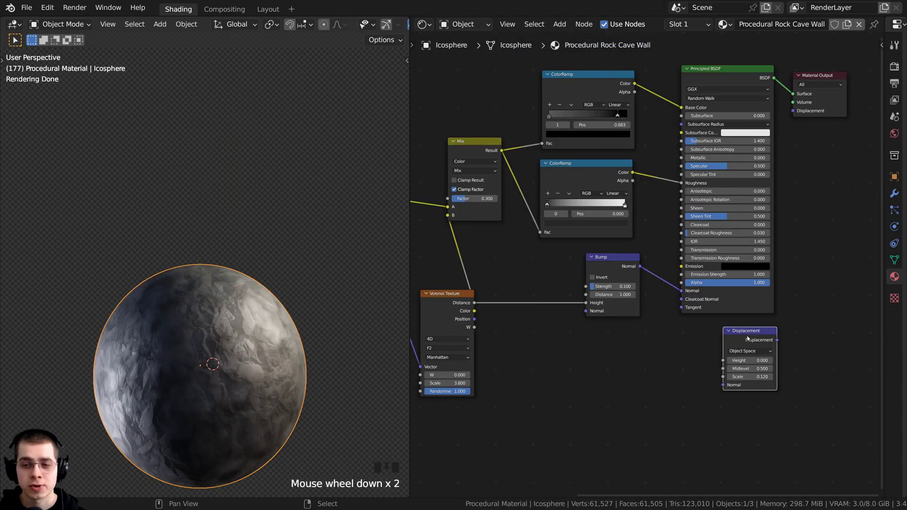
pyautogui.moveTo(749, 338); pyautogui.dragTo(794, 111)
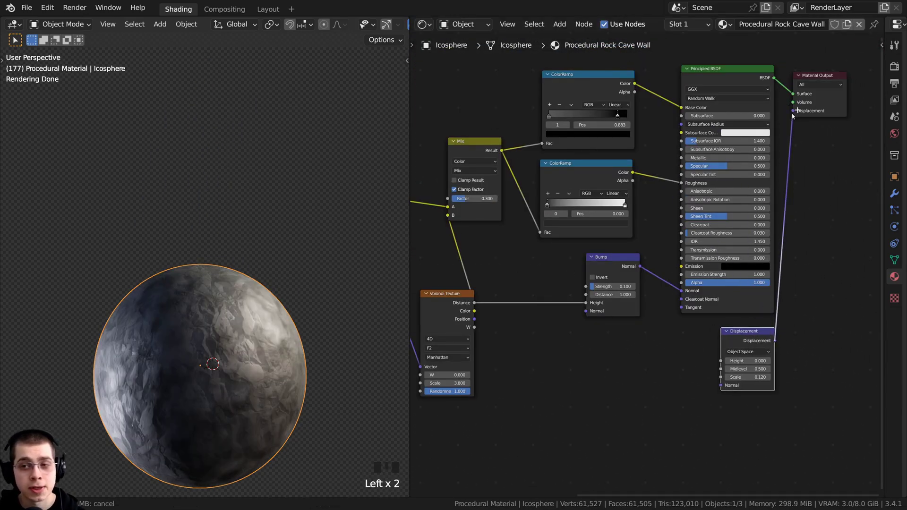
# Step: Connect the Voronoi Texture's Distance output to the Displacement node's Height input and view the displaced sphere
pyautogui.scroll(4, 501, 232)
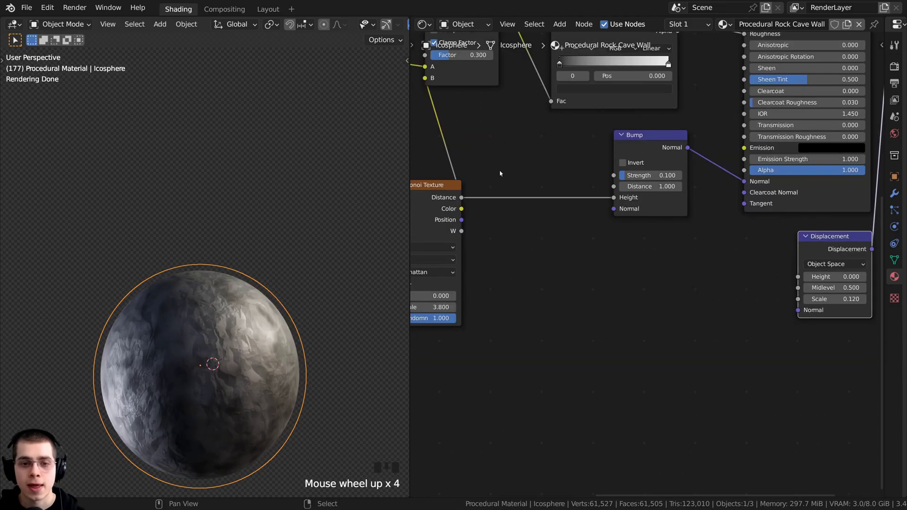
pyautogui.moveTo(501, 232); pyautogui.dragTo(482, 230, button='middle')
pyautogui.scroll(-2, 484, 229)
pyautogui.scroll(2, 485, 228)
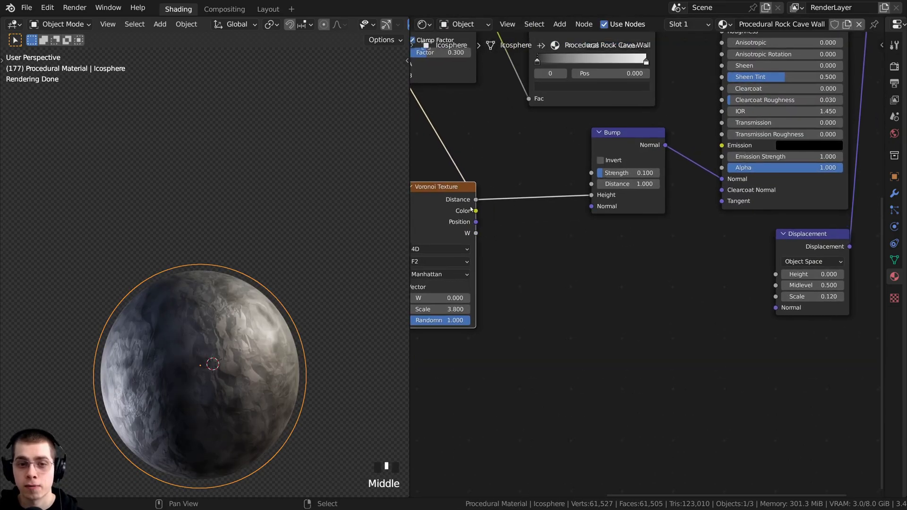
pyautogui.moveTo(476, 200); pyautogui.dragTo(776, 274)
pyautogui.keyDown('shift'); pyautogui.moveTo(320, 328); pyautogui.dragTo(293, 273, button='middle'); pyautogui.keyUp('shift')
pyautogui.scroll(2, 293, 273)
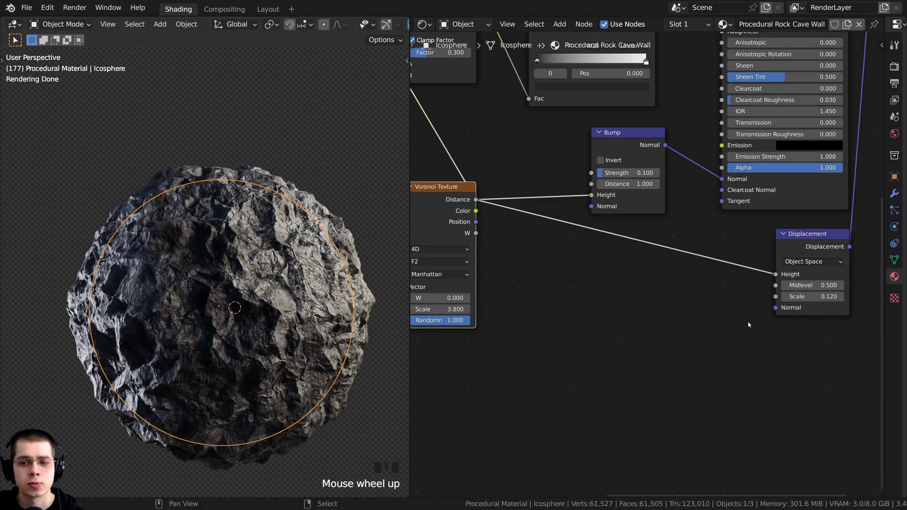
# Step: Try adjusting the Displacement node's Scale and Midlevel values
pyautogui.moveTo(801, 339); pyautogui.dragTo(690, 361, button='middle')
pyautogui.scroll(4, 691, 361)
pyautogui.keyDown('shift'); pyautogui.moveTo(701, 310); pyautogui.dragTo(764, 309); pyautogui.keyUp('shift')
pyautogui.rightClick(764, 310)
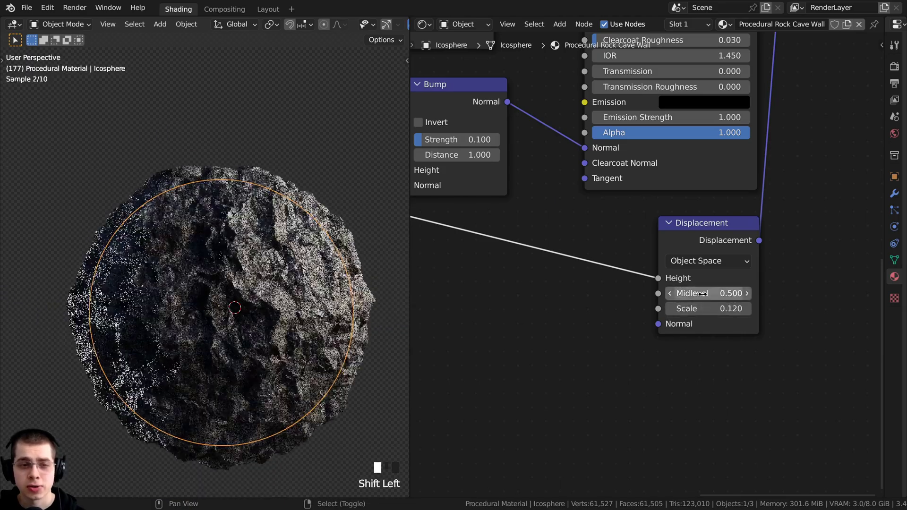
pyautogui.moveTo(702, 293)
pyautogui.keyDown('shift'); pyautogui.mouseDown()
pyautogui.moveTo(731, 294)
pyautogui.moveTo(679, 293)
pyautogui.moveTo(735, 294)
pyautogui.moveTo(707, 294)
pyautogui.mouseUp(); pyautogui.keyUp('shift')
pyautogui.scroll(-5, 706, 294)
pyautogui.moveTo(706, 294); pyautogui.dragTo(764, 303, button='middle')
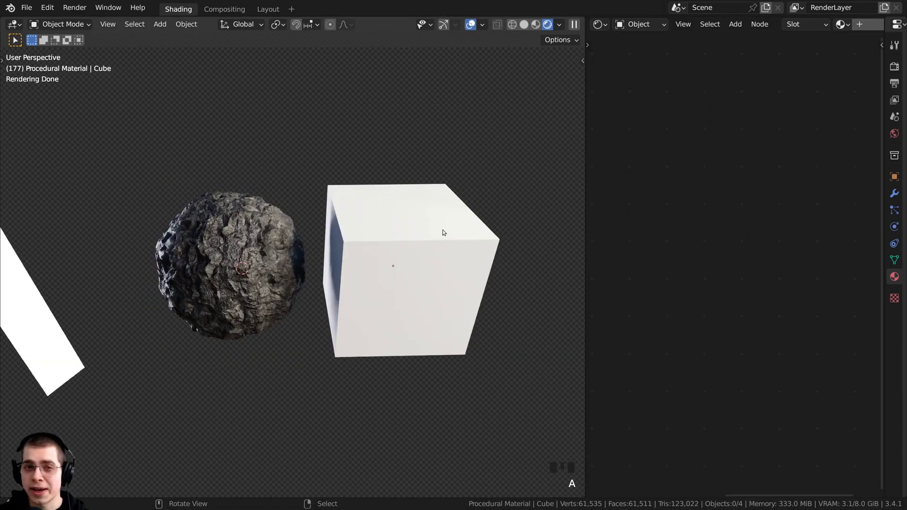
# Step: Put the icosphere beside the cube into Edit Mode and inspect its mesh density up close
pyautogui.scroll(2, 443, 230)
pyautogui.scroll(-1, 473, 229)
pyautogui.keyDown('shift'); pyautogui.moveTo(474, 229); pyautogui.dragTo(450, 235, button='middle'); pyautogui.keyUp('shift')
pyautogui.keyDown('shift'); pyautogui.moveTo(310, 266); pyautogui.dragTo(357, 253, button='middle'); pyautogui.keyUp('shift')
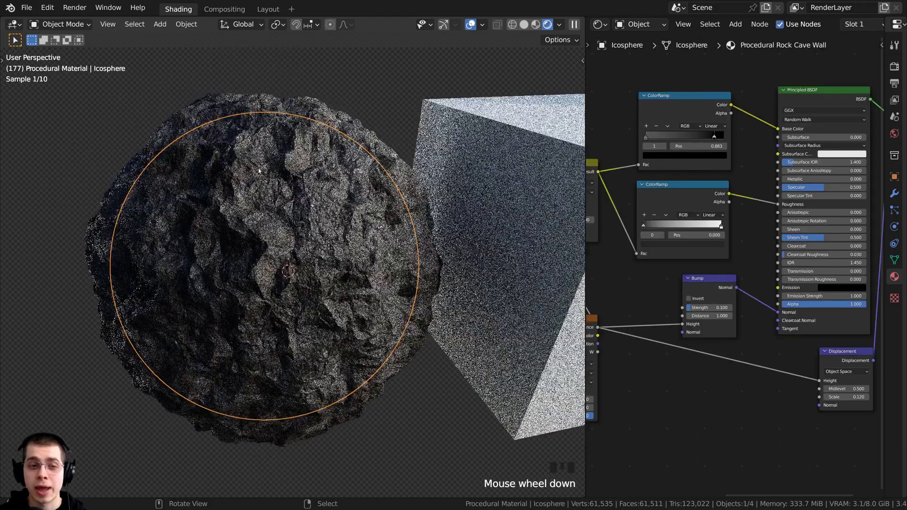
pyautogui.moveTo(259, 171); pyautogui.dragTo(200, 257, button='middle')
pyautogui.press('Tab')
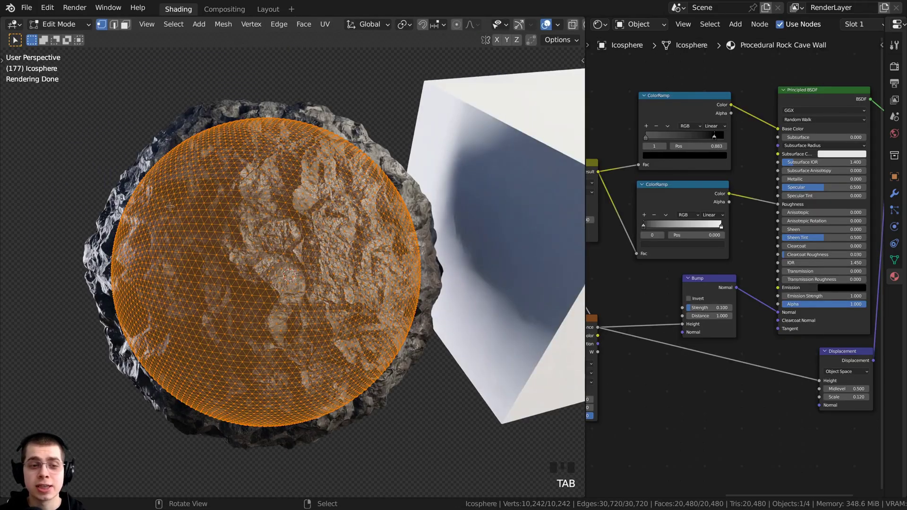
pyautogui.scroll(2, 170, 206)
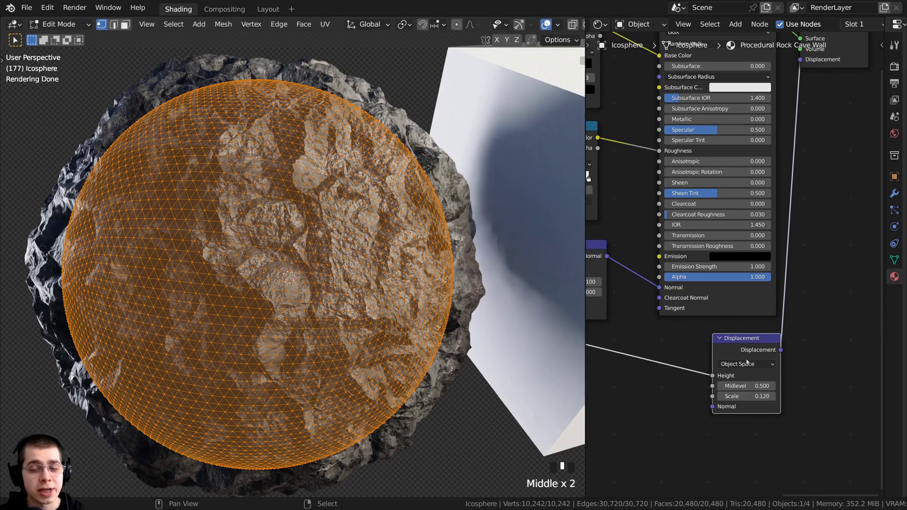
# Step: Toggle the icosphere out of and back into Edit Mode to compare its base mesh with the displaced surface
pyautogui.moveTo(749, 338); pyautogui.dragTo(749, 331)
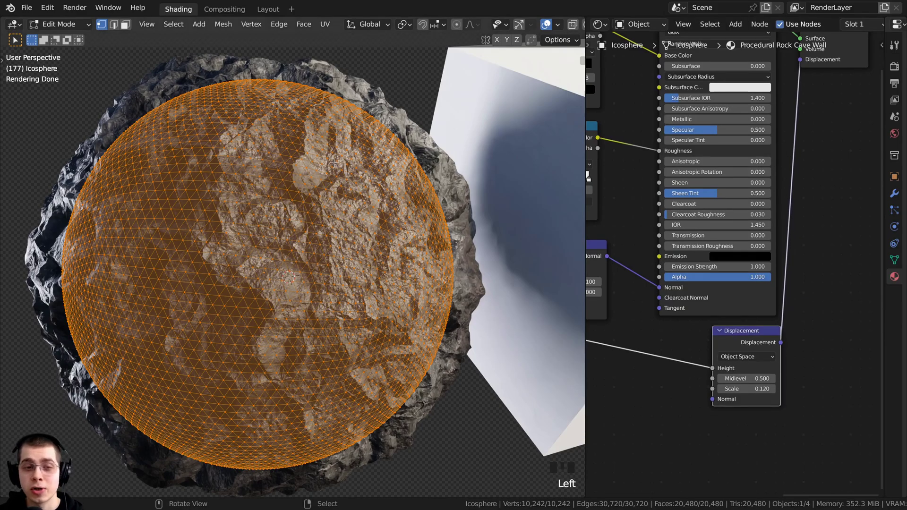
pyautogui.press('a')
pyautogui.press('a')
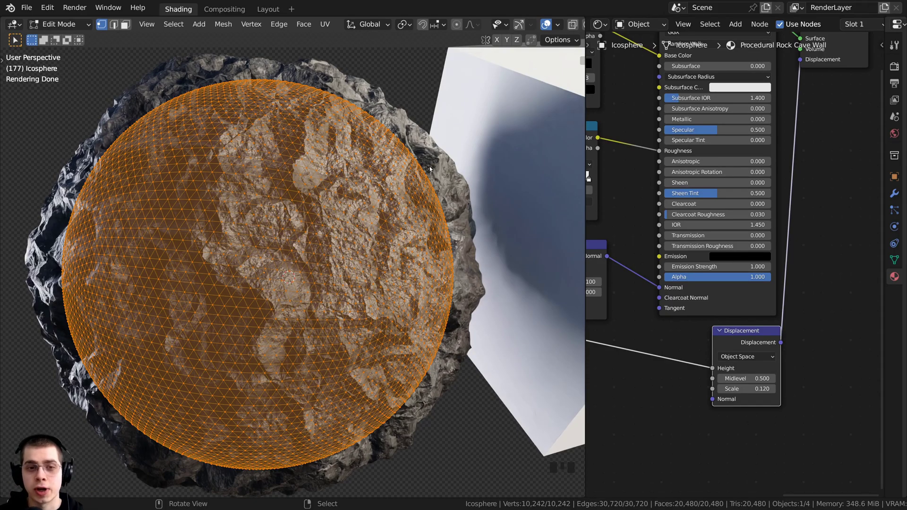
pyautogui.press('Tab')
pyautogui.press('Tab')
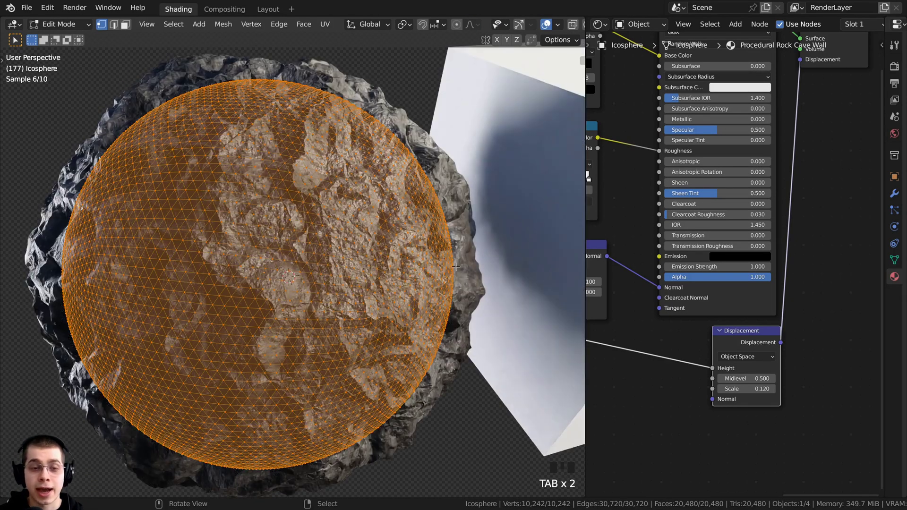
pyautogui.moveTo(421, 188); pyautogui.dragTo(400, 196, button='middle')
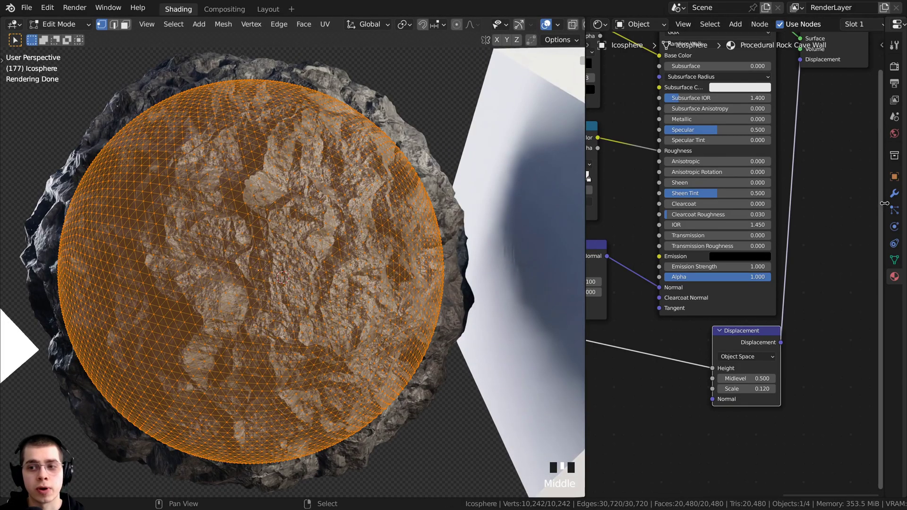
# Step: Show the icosphere's Subdivision modifier settings, then return to Object Mode and deselect everything
pyautogui.moveTo(885, 204); pyautogui.dragTo(679, 203)
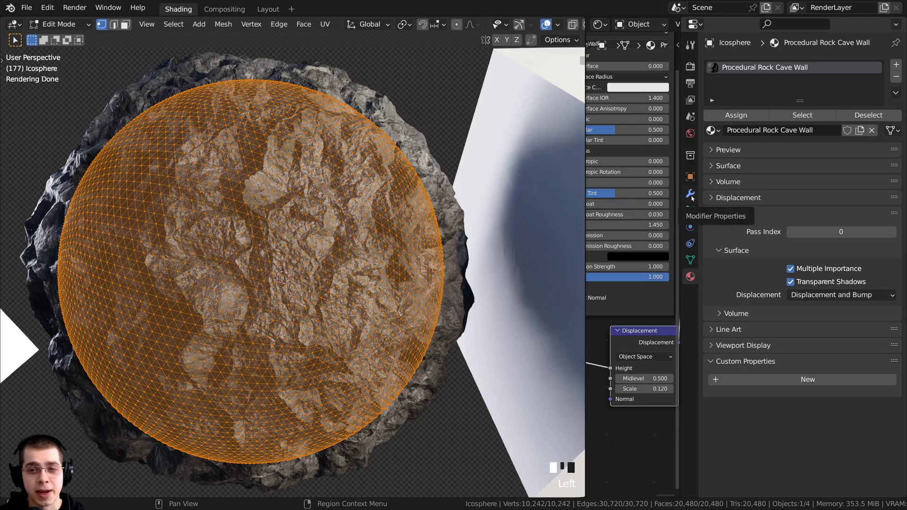
pyautogui.click(691, 196)
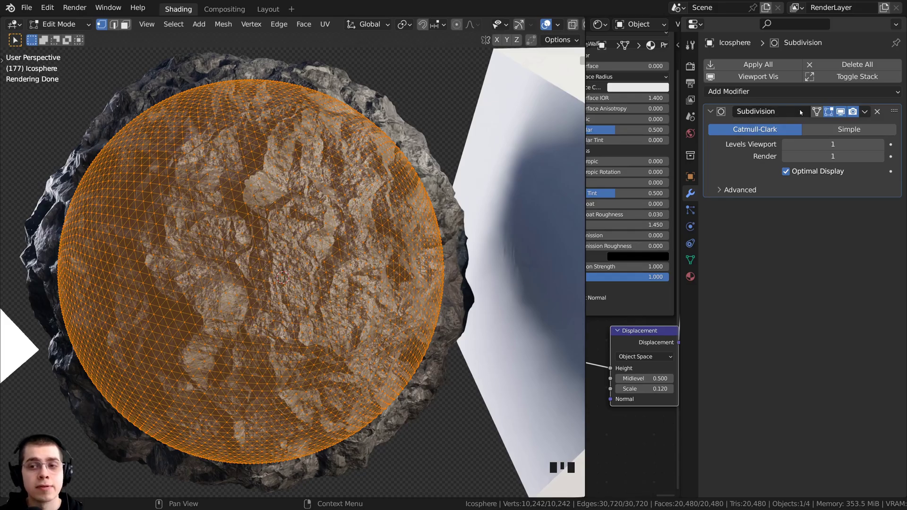
pyautogui.press('Tab')
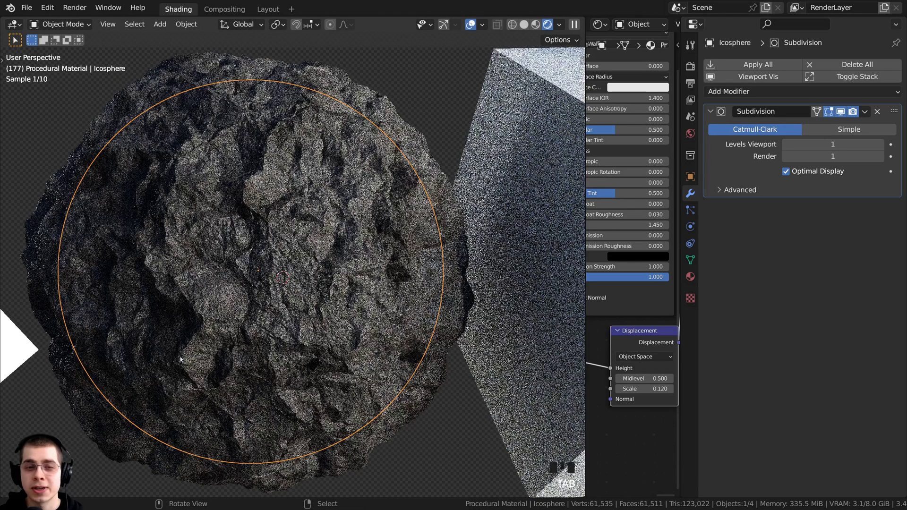
pyautogui.press('a')
pyautogui.scroll(-10, 395, 235)
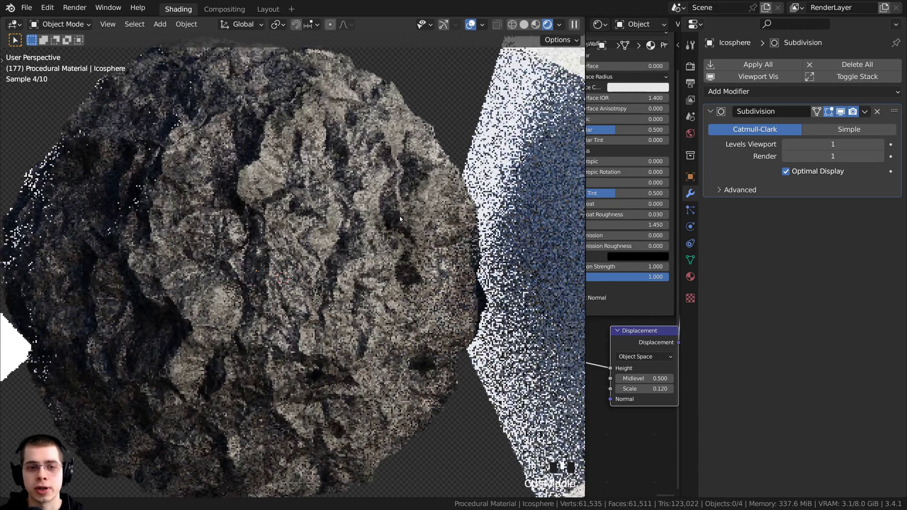
# Step: Assign the existing Procedural Rock Cave Wall material to the cube beside the icosphere
pyautogui.rightClick(453, 201)
pyautogui.click(706, 24)
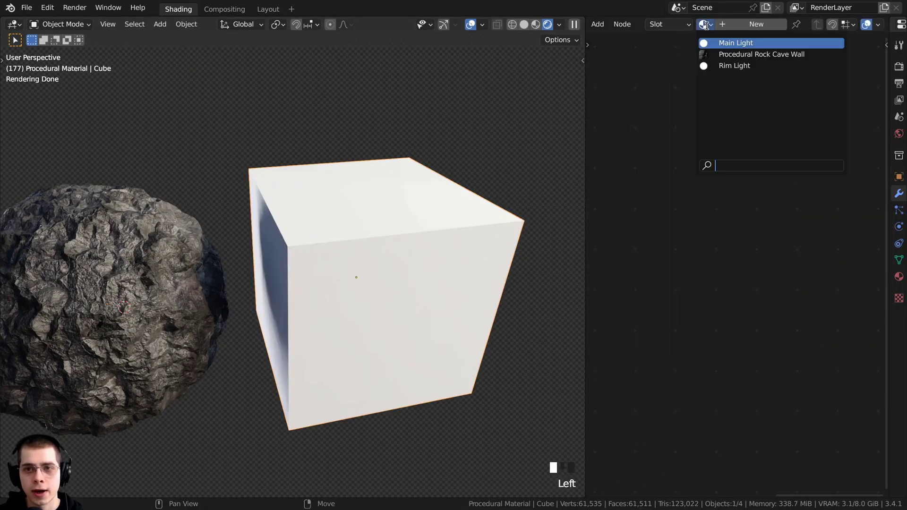
pyautogui.click(766, 54)
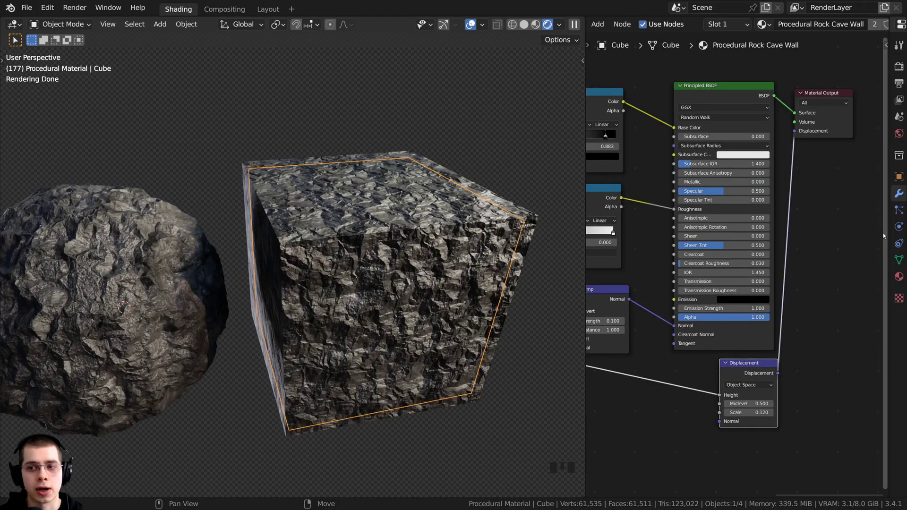
# Step: Compare the displacement on the icosphere and the cube, then examine the cube's surface and edges up close
pyautogui.press('a')
pyautogui.rightClick(61, 273)
pyautogui.rightClick(303, 279)
pyautogui.rightClick(160, 279)
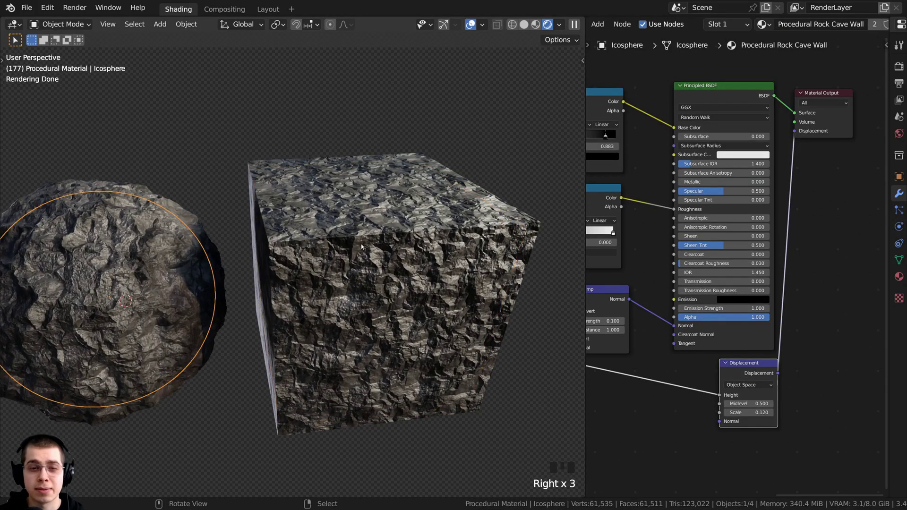
pyautogui.moveTo(331, 279); pyautogui.dragTo(434, 234, button='middle')
pyautogui.keyDown('shift'); pyautogui.scroll(1, 356, 269); pyautogui.keyUp('shift')
pyautogui.scroll(-3, 444, 237)
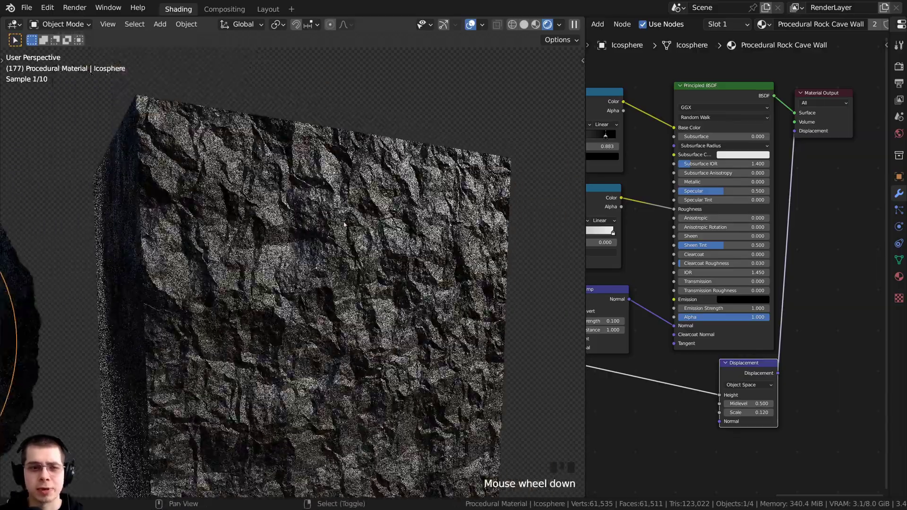
pyautogui.scroll(4, 456, 241)
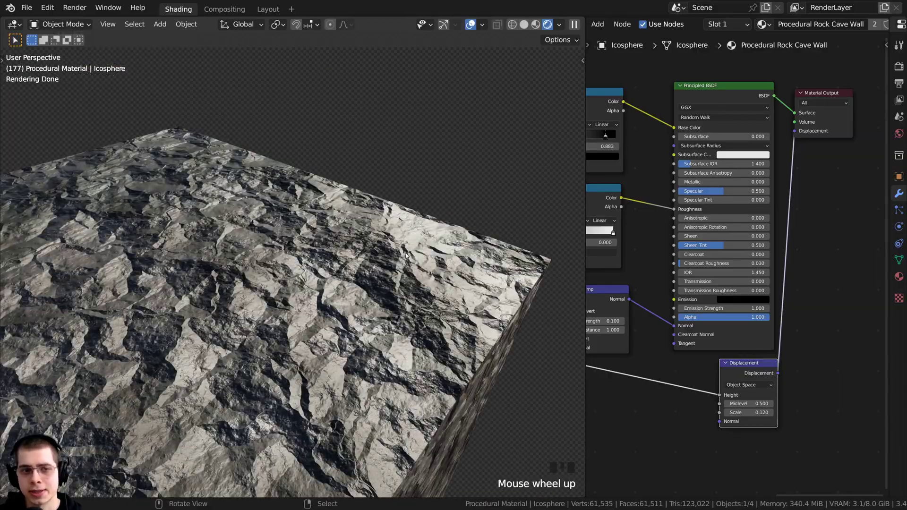
# Step: Put the cube into Edit Mode to examine its base geometry
pyautogui.rightClick(407, 255)
pyautogui.scroll(-3, 406, 255)
pyautogui.keyDown('shift'); pyautogui.moveTo(406, 256); pyautogui.dragTo(336, 186, button='middle'); pyautogui.keyUp('shift')
pyautogui.press('Tab')
pyautogui.scroll(-2, 370, 249)
# Step: Try moving one of the cube's corner vertices and check where its other vertices sit
pyautogui.rightClick(435, 250)
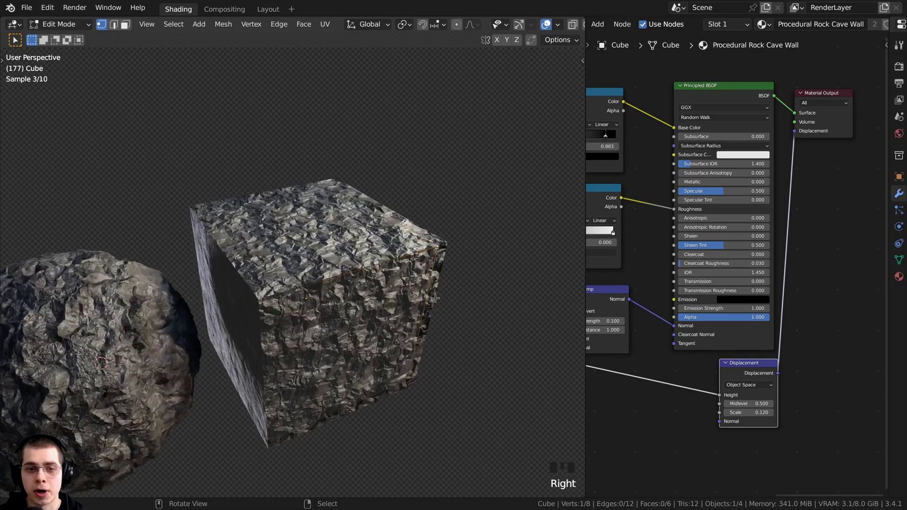
pyautogui.press('g')
pyautogui.rightClick(464, 220)
pyautogui.keyDown('shift'); pyautogui.moveTo(386, 243); pyautogui.dragTo(388, 286, button='middle'); pyautogui.keyUp('shift')
pyautogui.scroll(2, 389, 286)
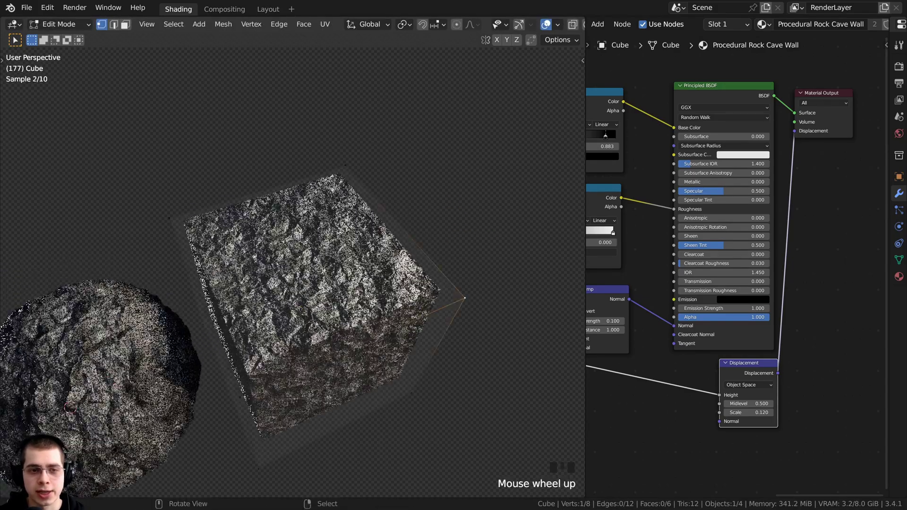
pyautogui.rightClick(353, 152)
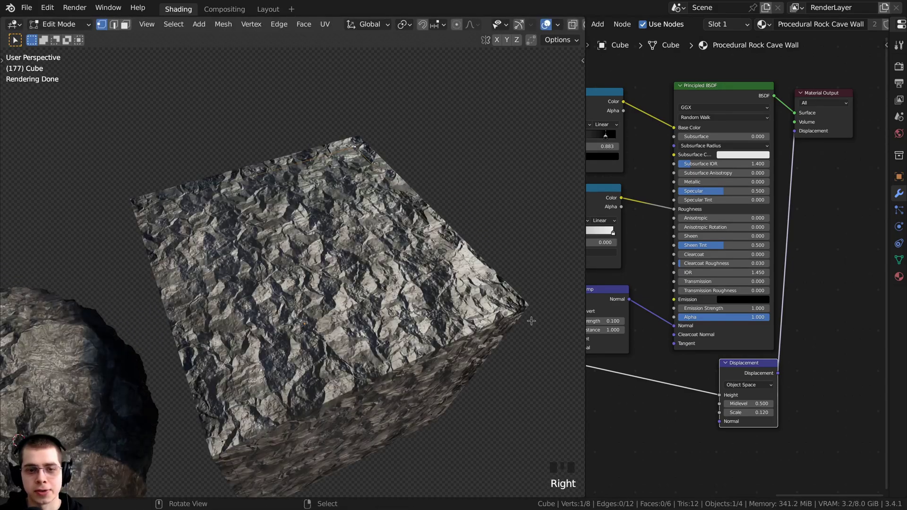
pyautogui.rightClick(531, 321)
pyautogui.moveTo(531, 321); pyautogui.dragTo(586, 194, button='middle')
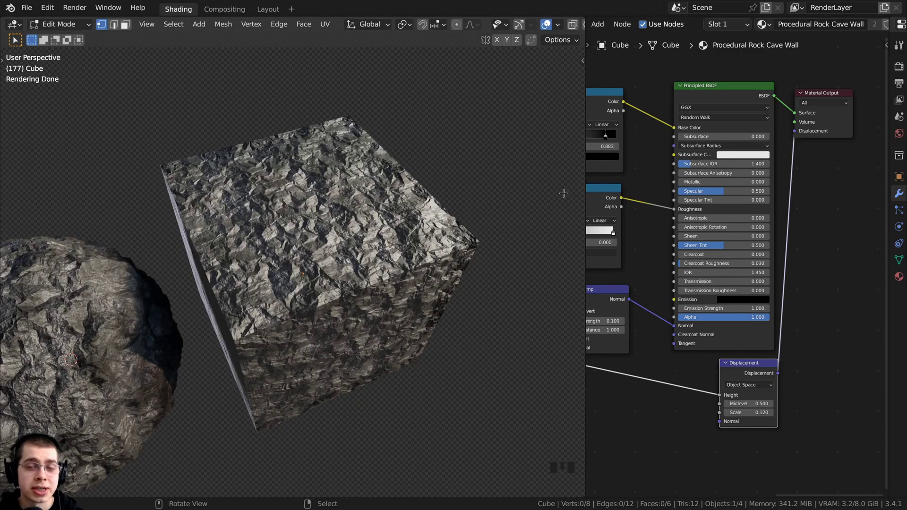
# Step: Select the cube's entire mesh and subdivide it
pyautogui.press('a')
pyautogui.press('a')
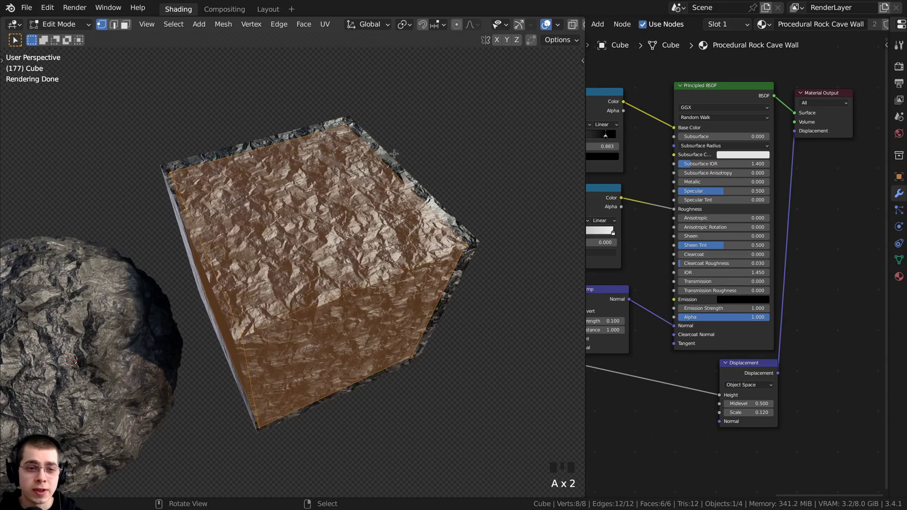
pyautogui.scroll(2, 394, 154)
pyautogui.press('a')
pyautogui.moveTo(199, 175); pyautogui.dragTo(426, 251, button='middle')
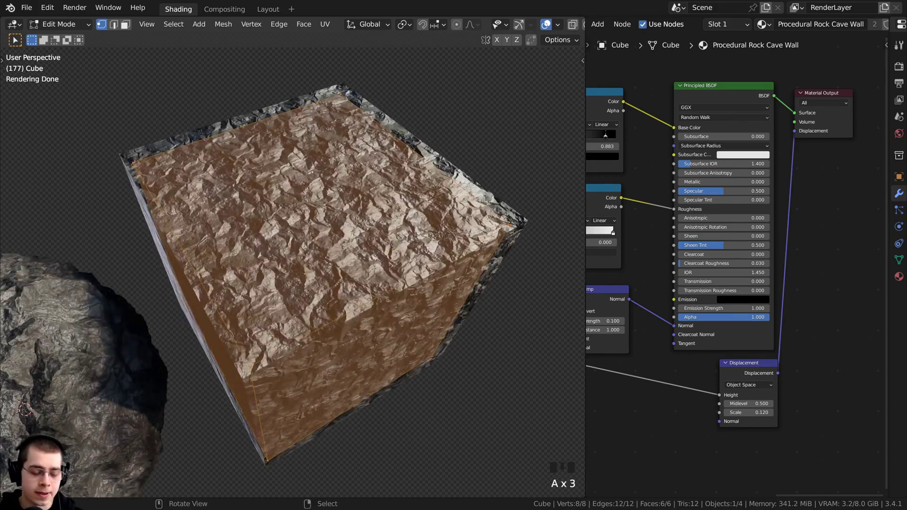
pyautogui.moveTo(353, 221)
pyautogui.mouseDown(button='middle')
pyautogui.moveTo(364, 265)
pyautogui.moveTo(368, 211)
pyautogui.mouseUp(button='middle')
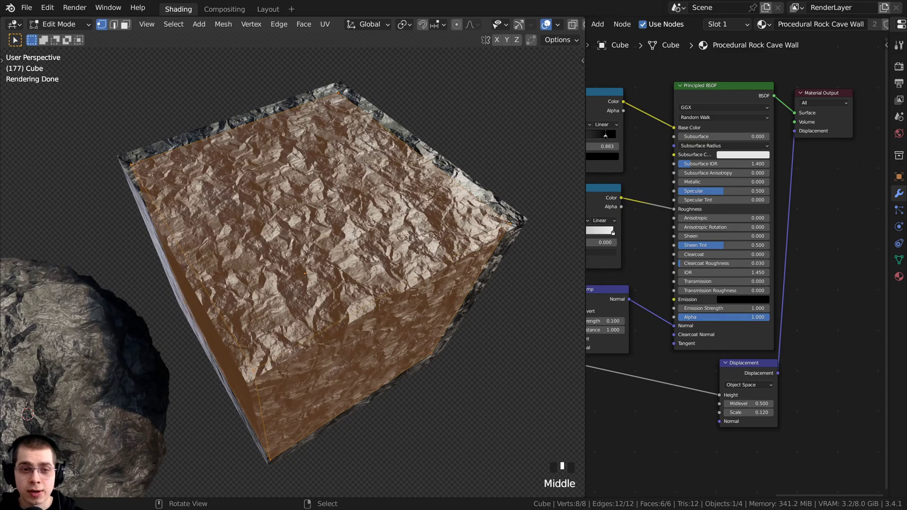
pyautogui.press('w')
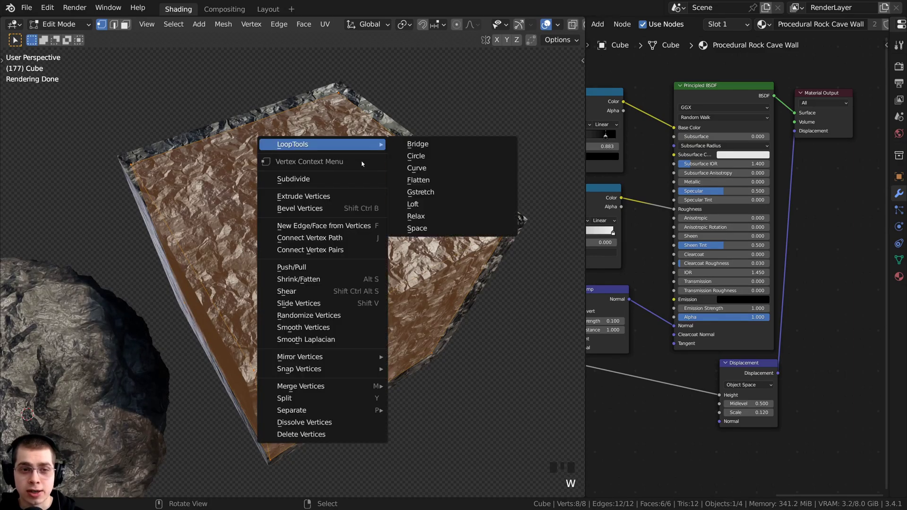
pyautogui.click(297, 181)
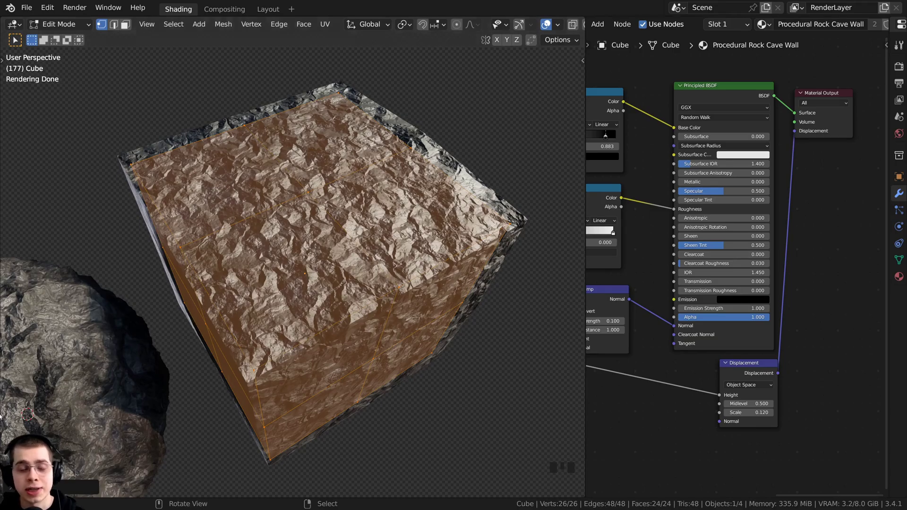
# Step: Raise the cube subdivision's Number of Cuts past 9 and examine the displaced surface in Object Mode
pyautogui.click(12, 489)
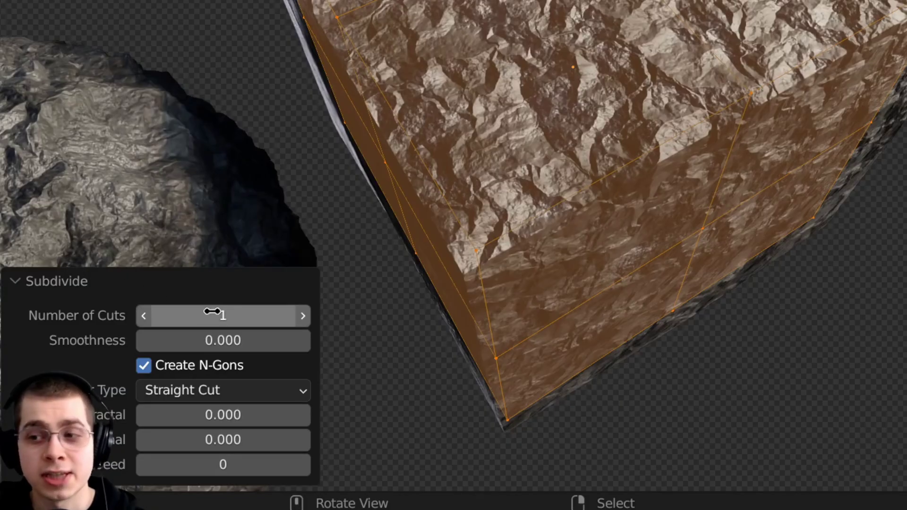
pyautogui.click(302, 319)
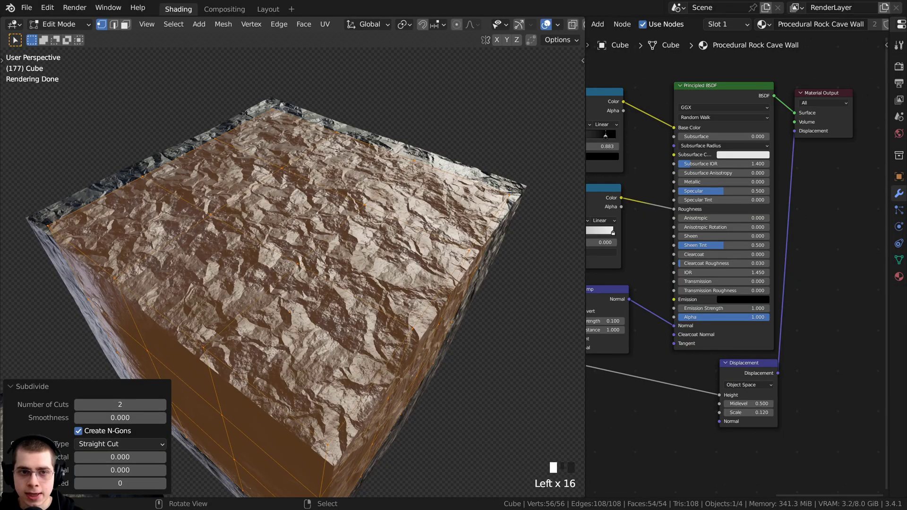
pyautogui.click(161, 406)
pyautogui.click(161, 405)
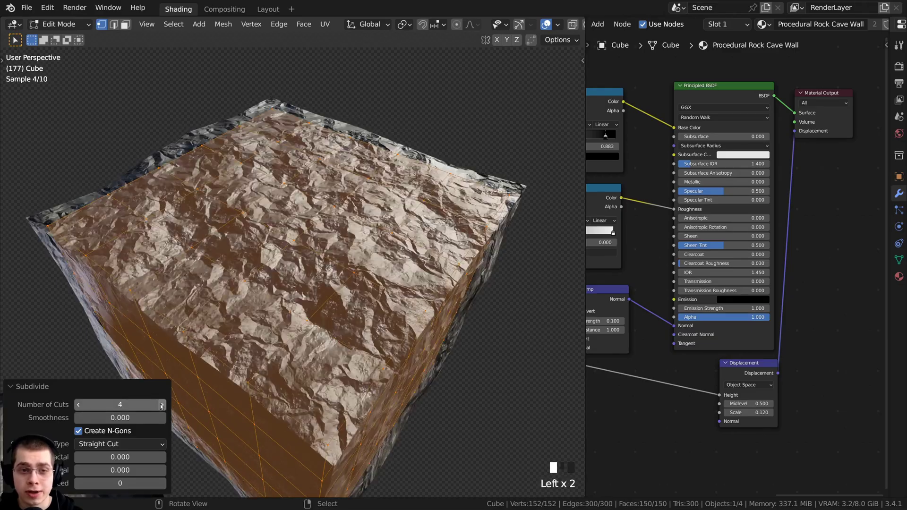
pyautogui.click(161, 405)
pyautogui.click(161, 405)
pyautogui.click(162, 405)
pyautogui.click(162, 406)
pyautogui.click(161, 405)
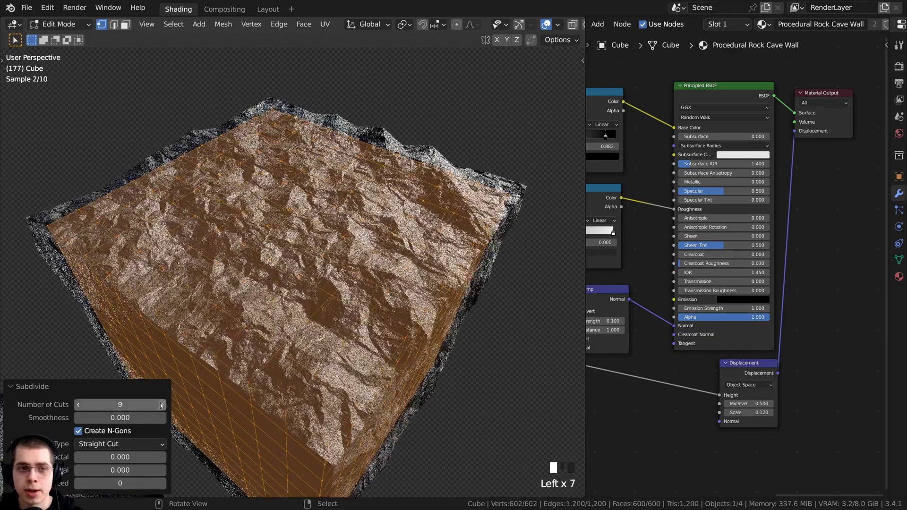
pyautogui.click(161, 405)
pyautogui.click(161, 406)
pyautogui.click(161, 405)
pyautogui.click(161, 406)
pyautogui.click(161, 405)
pyautogui.click(161, 406)
pyautogui.moveTo(397, 236)
pyautogui.keyDown('shift'); pyautogui.mouseDown(button='middle')
pyautogui.moveTo(418, 260)
pyautogui.moveTo(397, 240)
pyautogui.mouseUp(button='middle'); pyautogui.keyUp('shift')
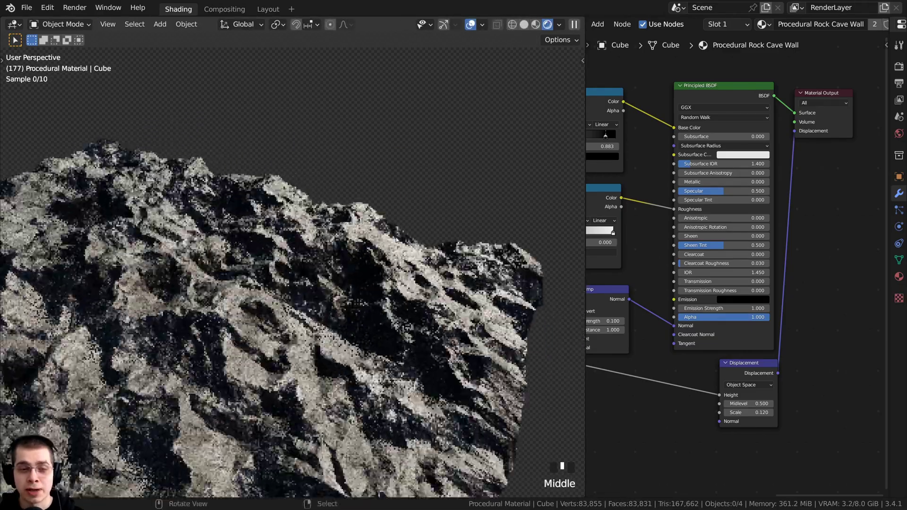
pyautogui.scroll(2, 335, 178)
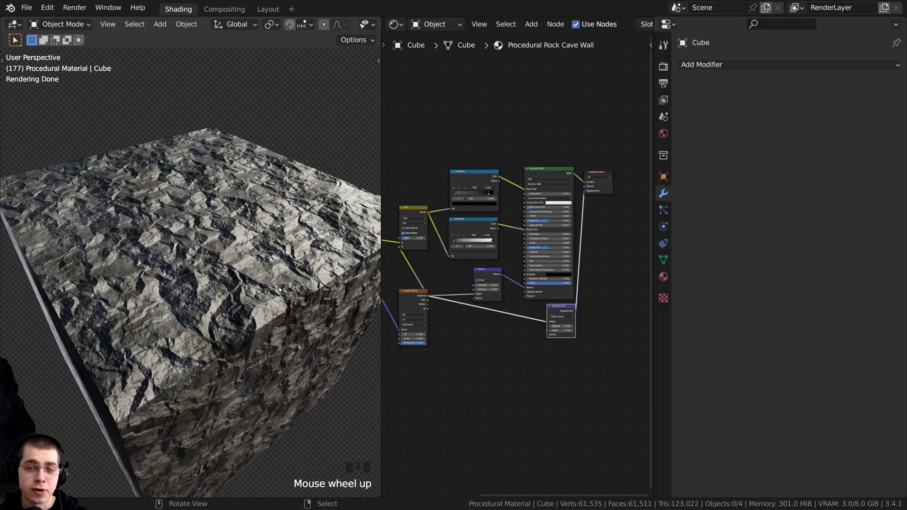
# Step: Add a Subdivision Surface modifier to the unsubdivided cube
pyautogui.moveTo(278, 291); pyautogui.dragTo(283, 289, button='middle')
pyautogui.click(283, 289)
pyautogui.scroll(-2, 283, 289)
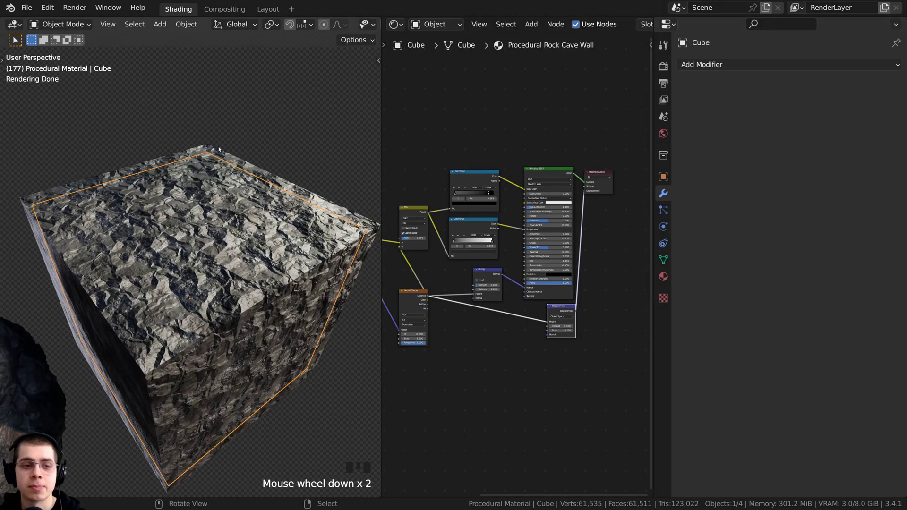
pyautogui.click(713, 66)
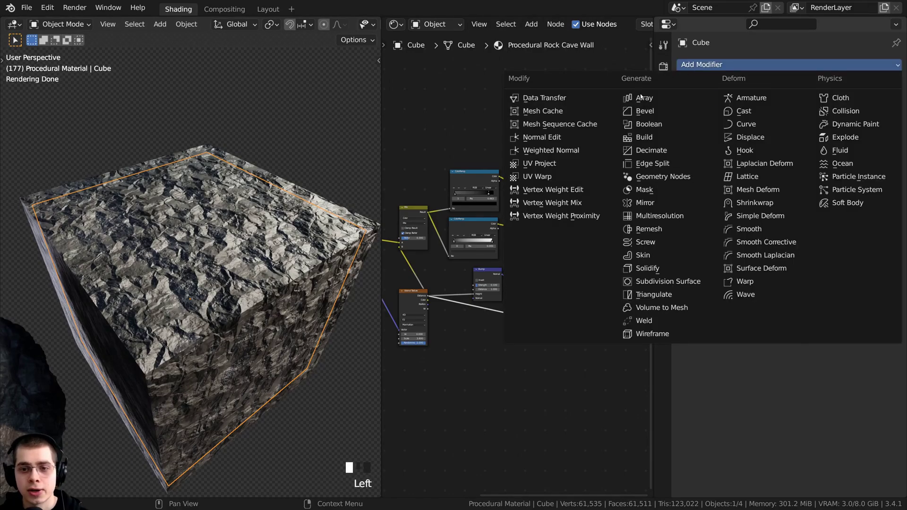
pyautogui.click(645, 282)
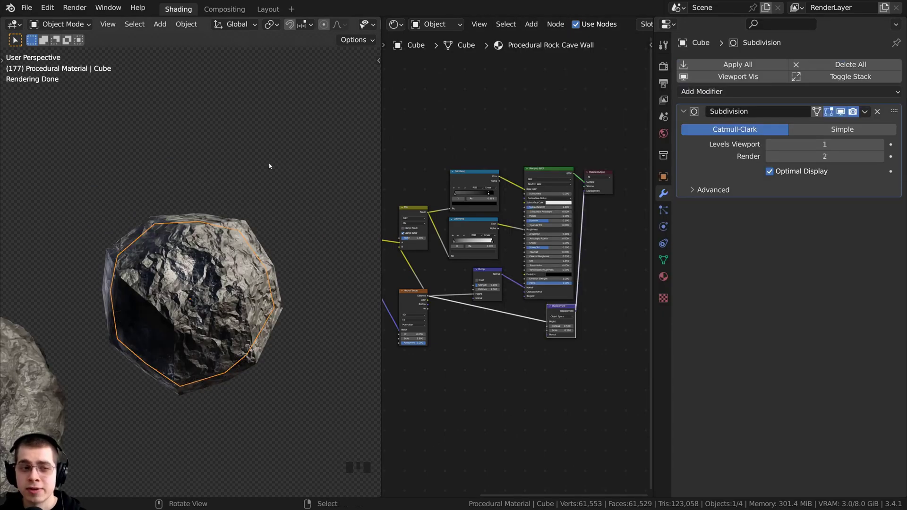
pyautogui.hotkey('alt', 'a')
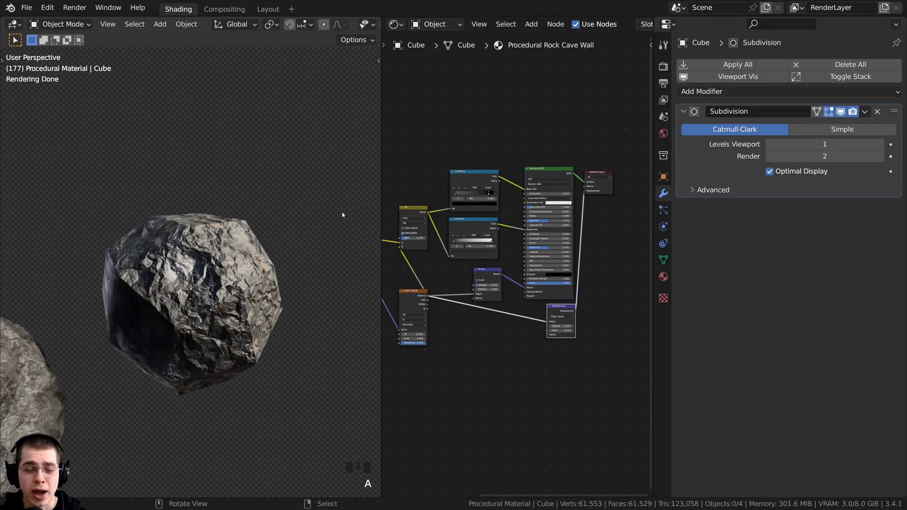
# Step: Switch the cube's Subdivision modifier from Catmull-Clark to Simple
pyautogui.rightClick(218, 282)
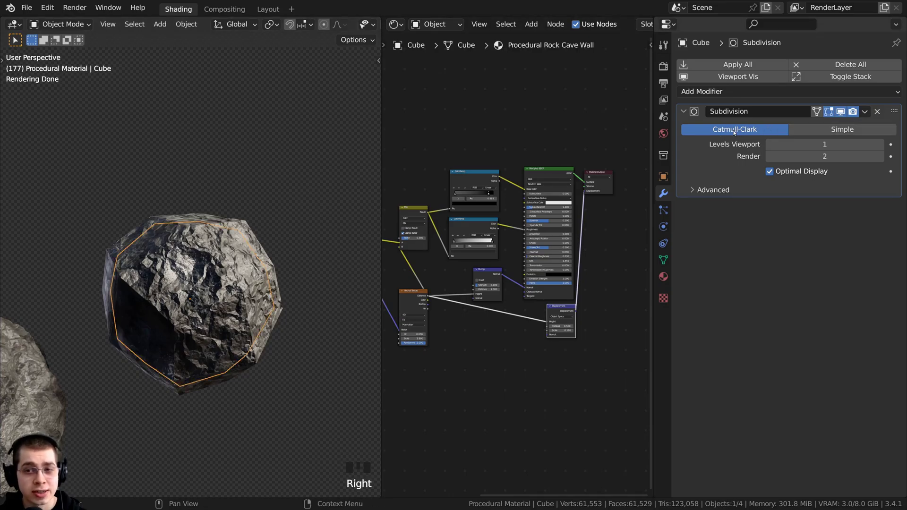
pyautogui.click(838, 130)
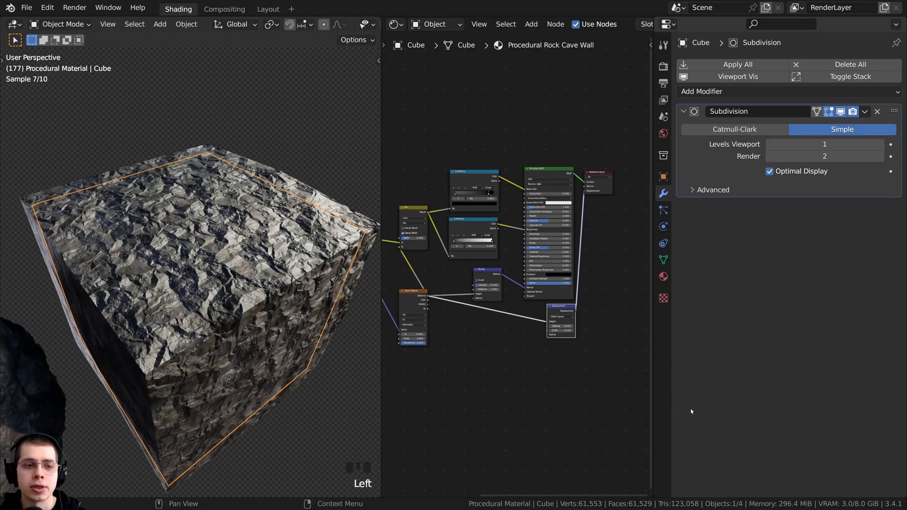
pyautogui.hotkey('alt', 'a')
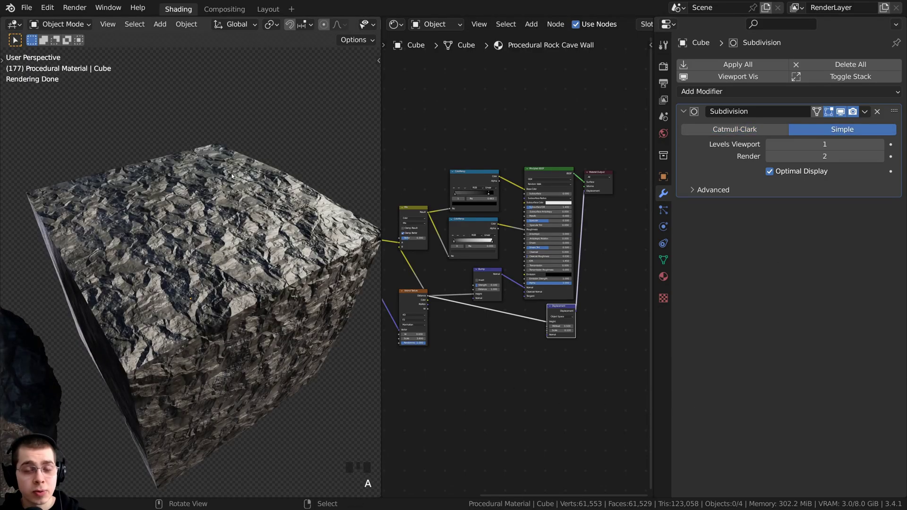
# Step: Set the cube's Subdivision modifier to 6 levels for both viewport and render
pyautogui.rightClick(282, 199)
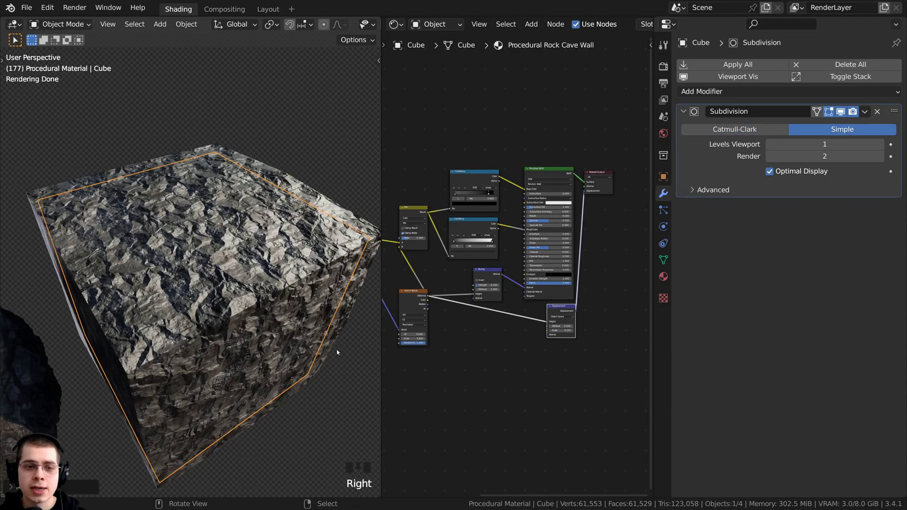
pyautogui.moveTo(336, 352); pyautogui.dragTo(298, 362, button='middle')
pyautogui.click(879, 145)
pyautogui.click(879, 145)
pyautogui.click(880, 156)
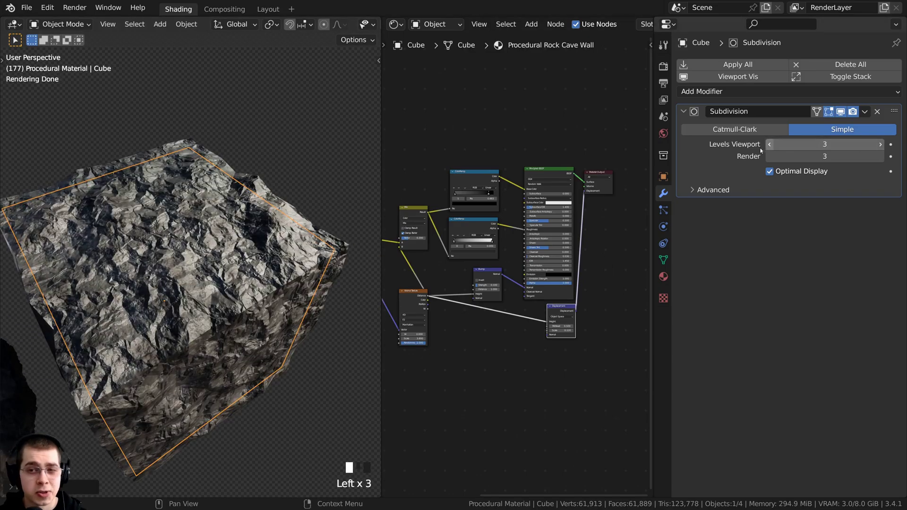
pyautogui.click(881, 156)
pyautogui.click(881, 156)
pyautogui.click(881, 144)
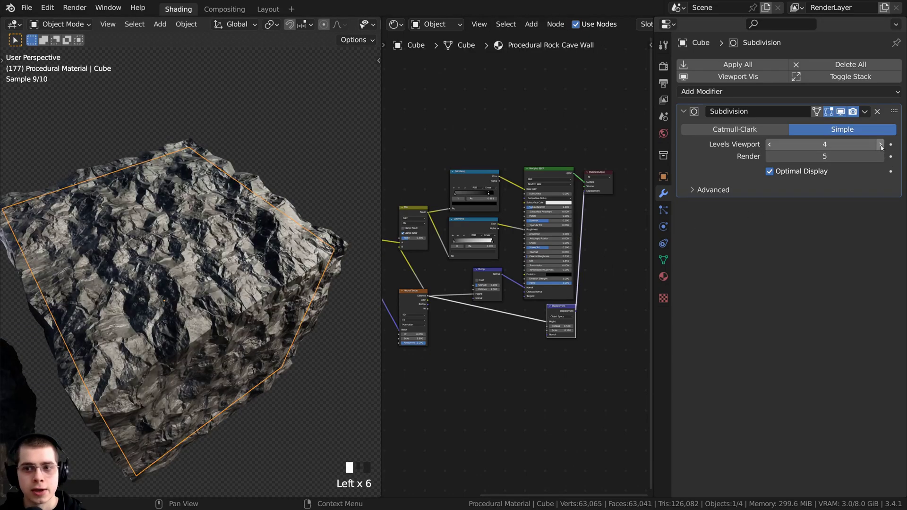
pyautogui.click(881, 145)
pyautogui.click(881, 144)
pyautogui.click(881, 157)
pyautogui.click(881, 156)
pyautogui.scroll(1, 243, 330)
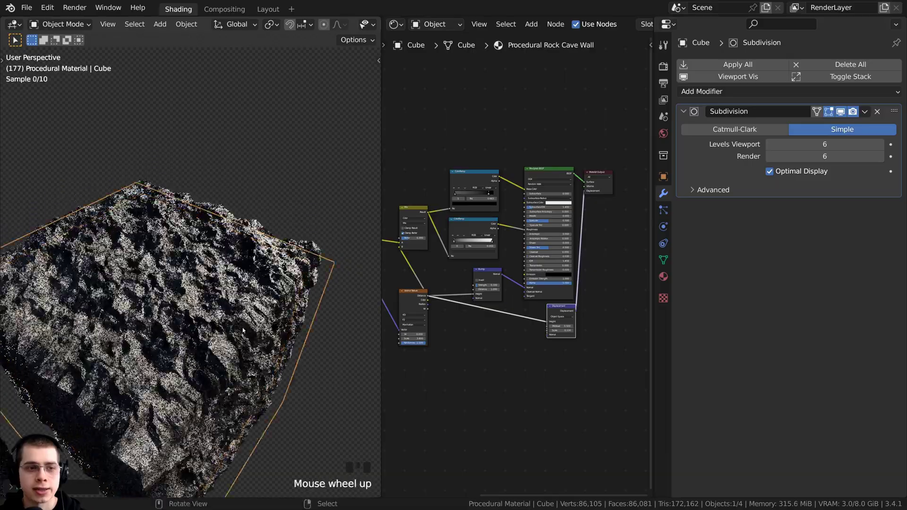
pyautogui.scroll(3, 243, 330)
pyautogui.moveTo(243, 329); pyautogui.dragTo(171, 415, button='middle')
pyautogui.scroll(-2, 213, 278)
pyautogui.scroll(-1, 213, 277)
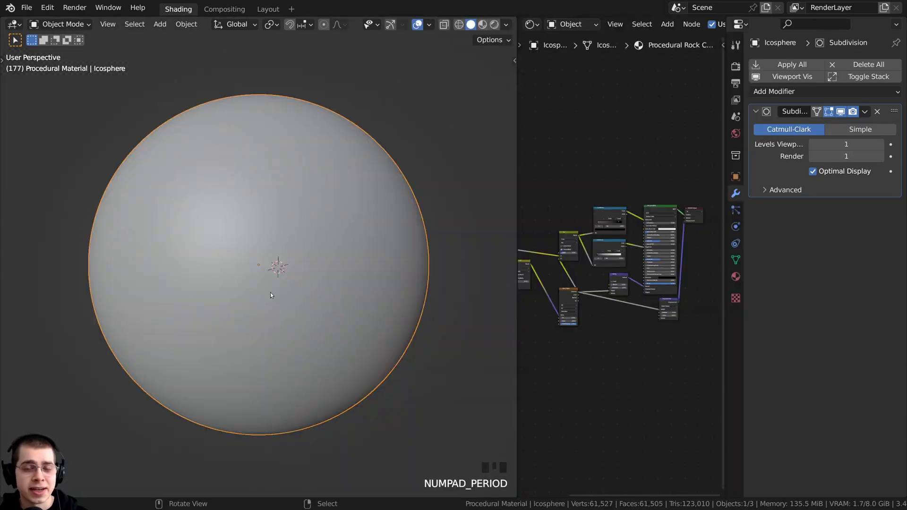
# Step: Switch the viewport shading to Rendered to show the icosphere's displaced rock surface
pyautogui.moveTo(271, 293); pyautogui.dragTo(252, 304, button='middle')
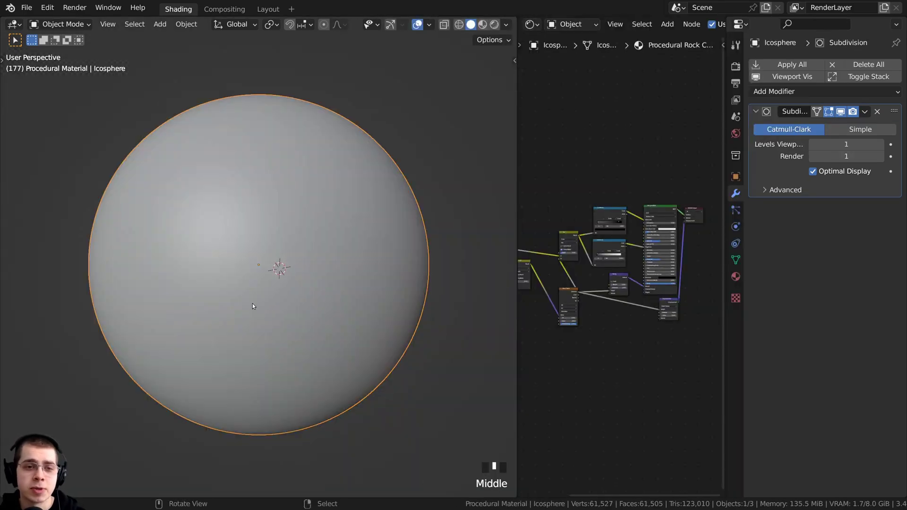
pyautogui.press('z')
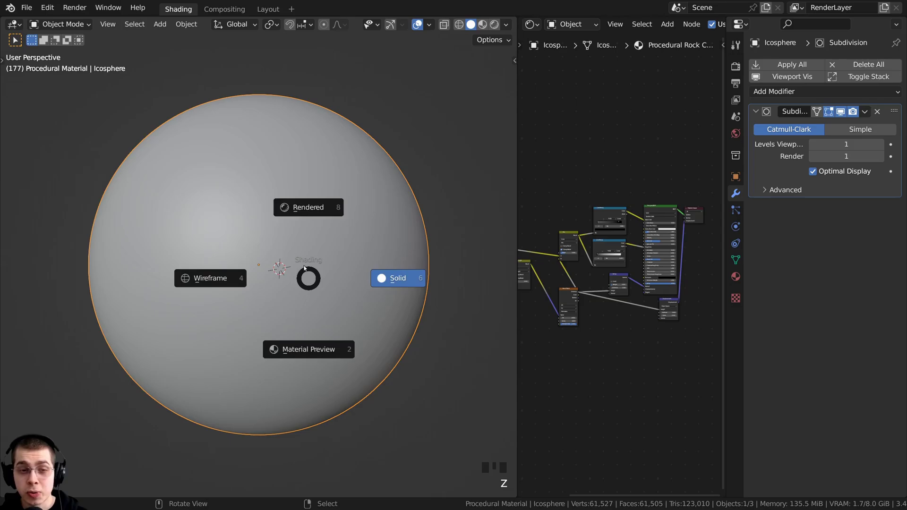
pyautogui.click(307, 213)
pyautogui.press('z')
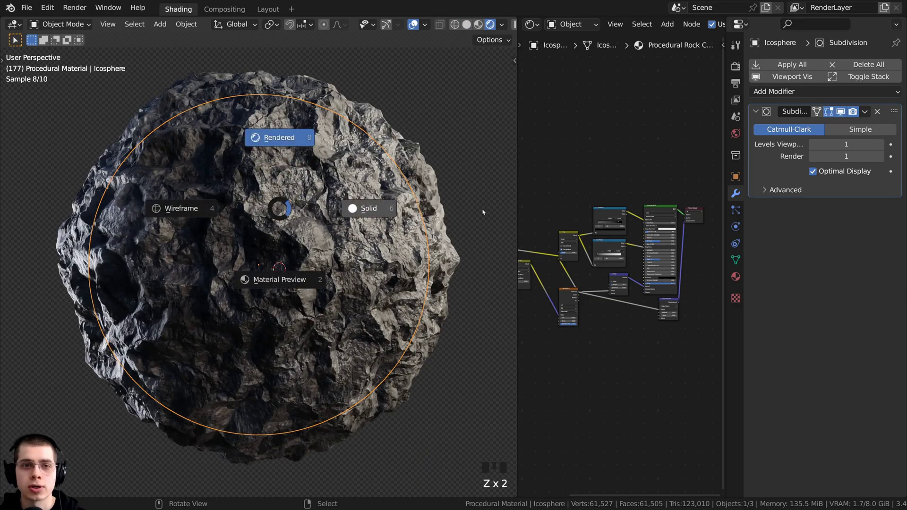
# Step: Switch the viewport shading to Solid and widen the 3D viewport around the icosphere
pyautogui.click(482, 211)
pyautogui.moveTo(362, 109); pyautogui.dragTo(357, 108, button='middle')
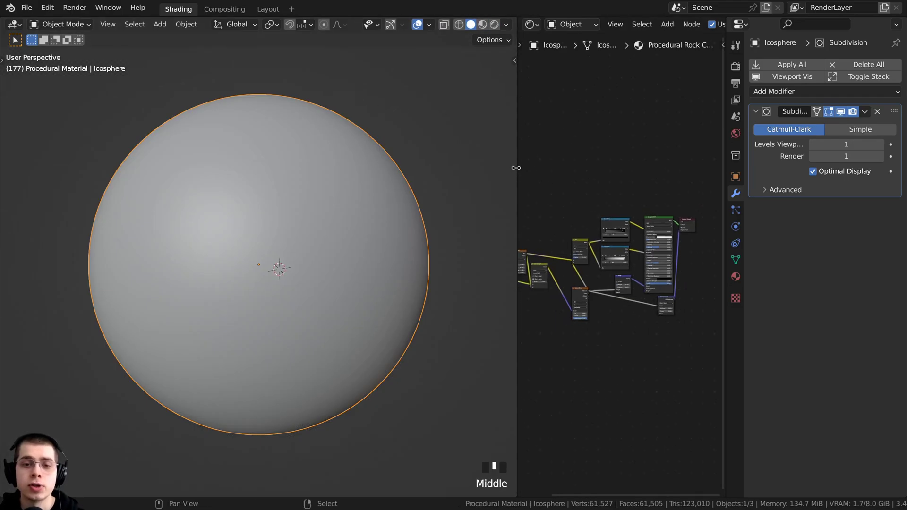
pyautogui.moveTo(517, 168); pyautogui.dragTo(564, 167)
pyautogui.scroll(-3, 380, 217)
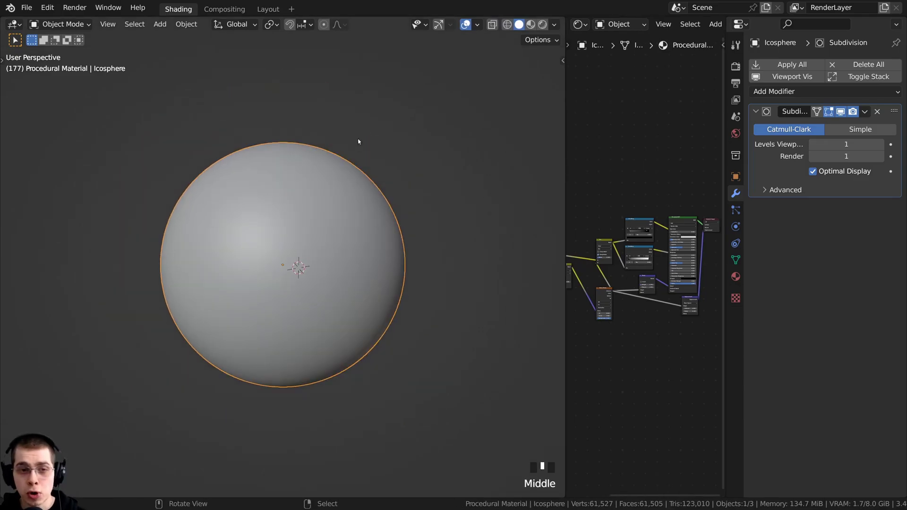
pyautogui.press('z')
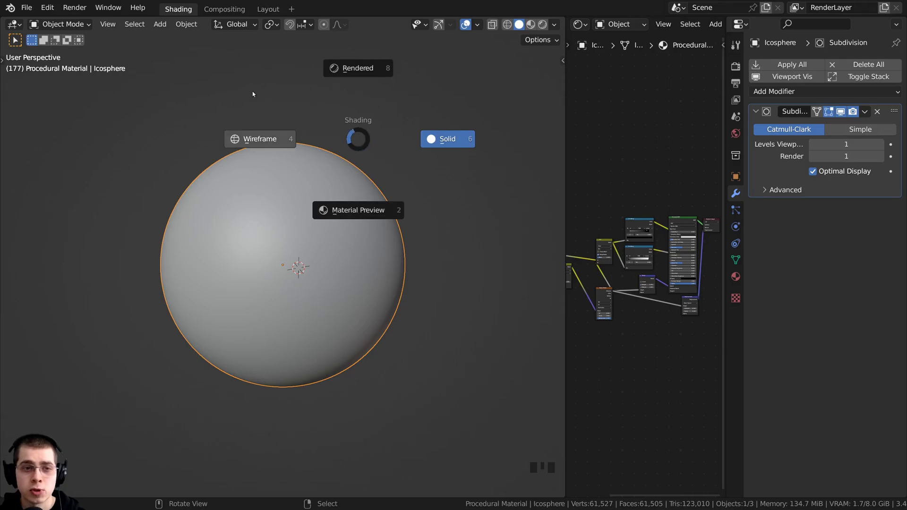
pyautogui.rightClick(459, 140)
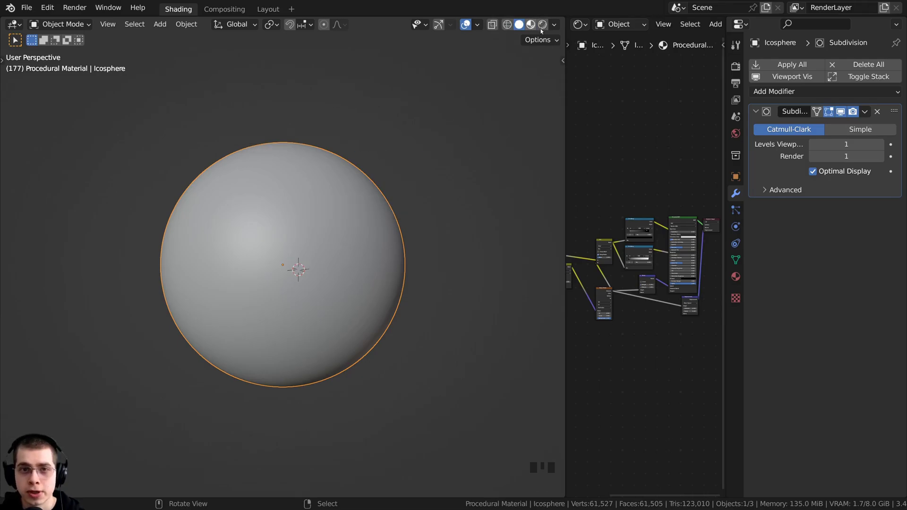
# Step: Compare the icosphere's rock material in Material Preview shading and in Rendered shading
pyautogui.press('z')
pyautogui.click(423, 225)
pyautogui.press('z')
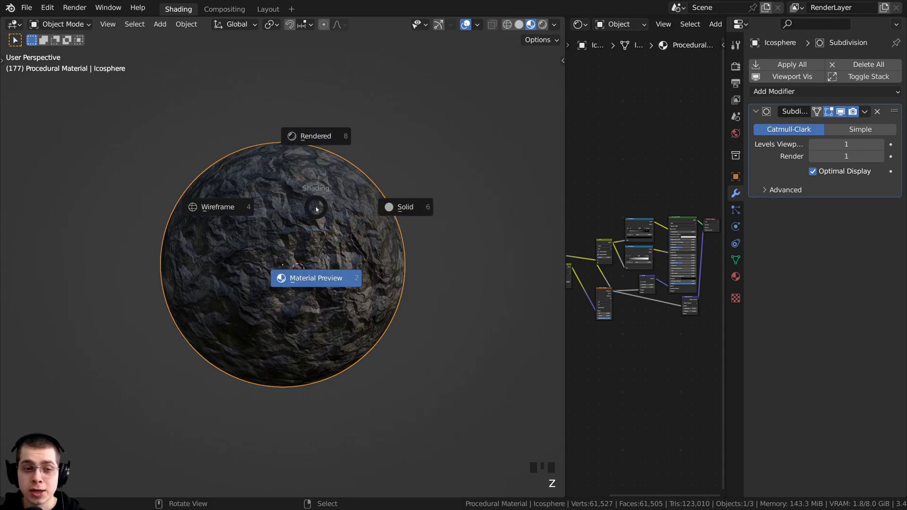
pyautogui.click(312, 135)
pyautogui.press('z')
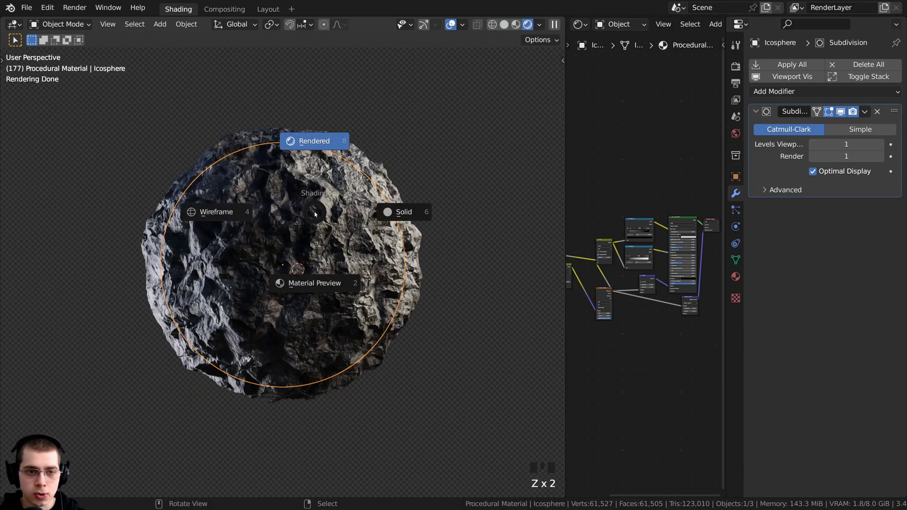
pyautogui.click(312, 143)
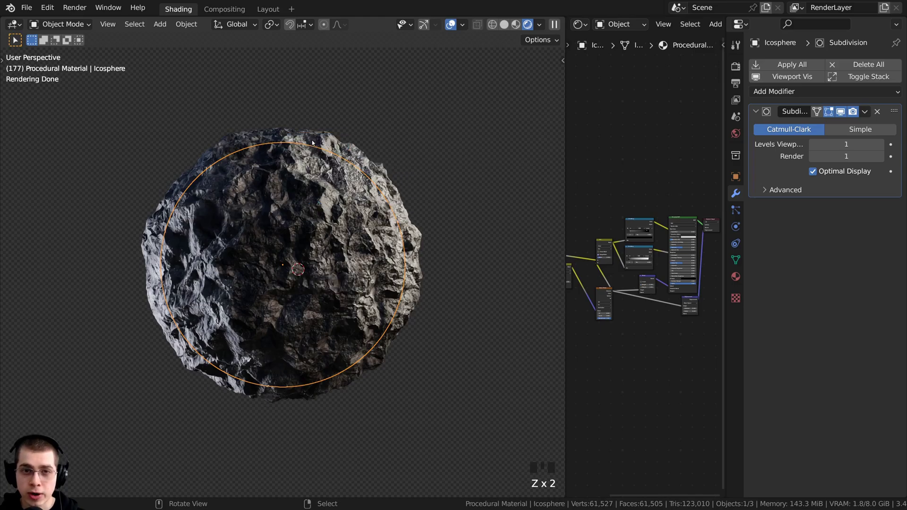
# Step: Cycle the viewport shading through Material Preview and Rendered, ending on Wireframe for the icosphere
pyautogui.click(516, 24)
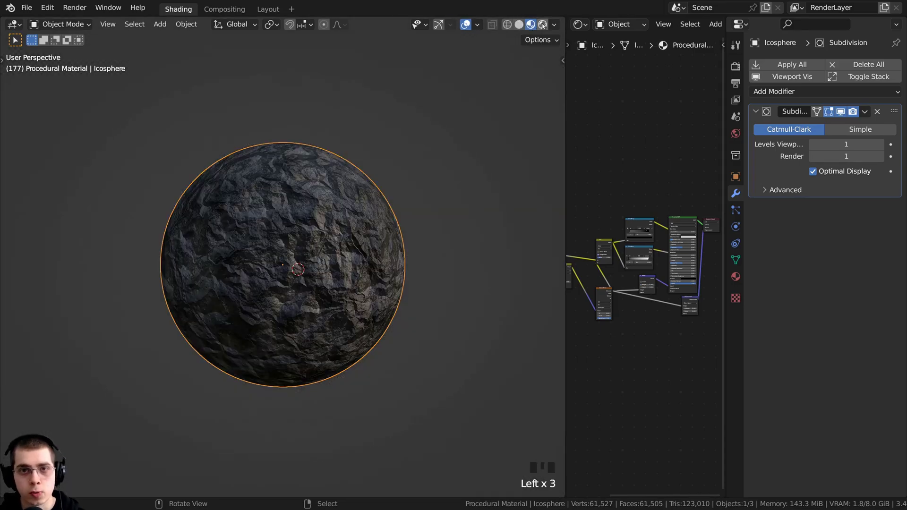
pyautogui.click(543, 25)
pyautogui.click(492, 25)
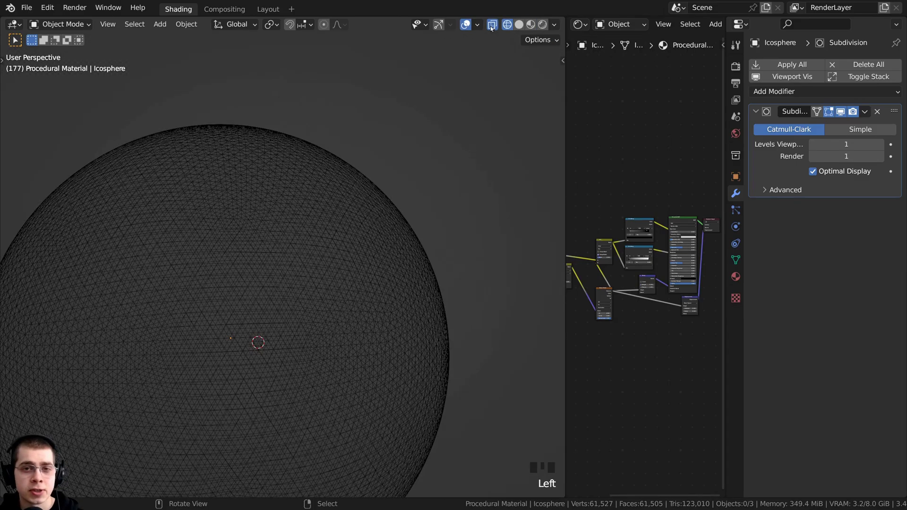
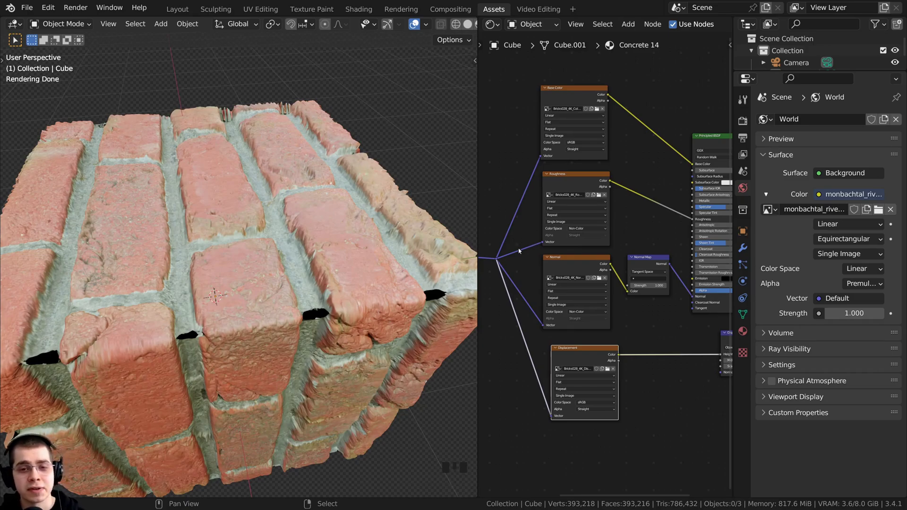
# Step: Enlarge the shader editor and inspect the brick material's displacement image texture and its connection to the Displacement node
pyautogui.moveTo(477, 229); pyautogui.dragTo(424, 228)
pyautogui.scroll(3, 569, 60)
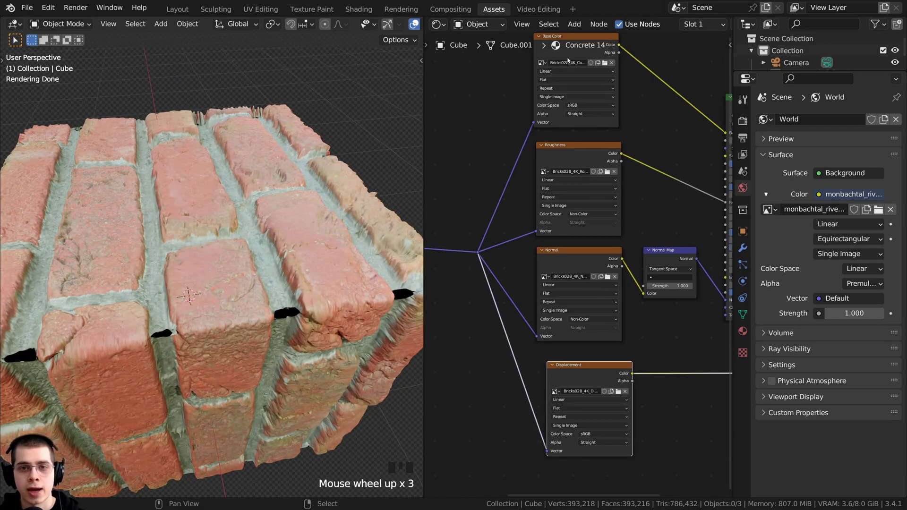
pyautogui.moveTo(579, 279); pyautogui.dragTo(576, 113, button='middle')
pyautogui.scroll(7, 577, 109)
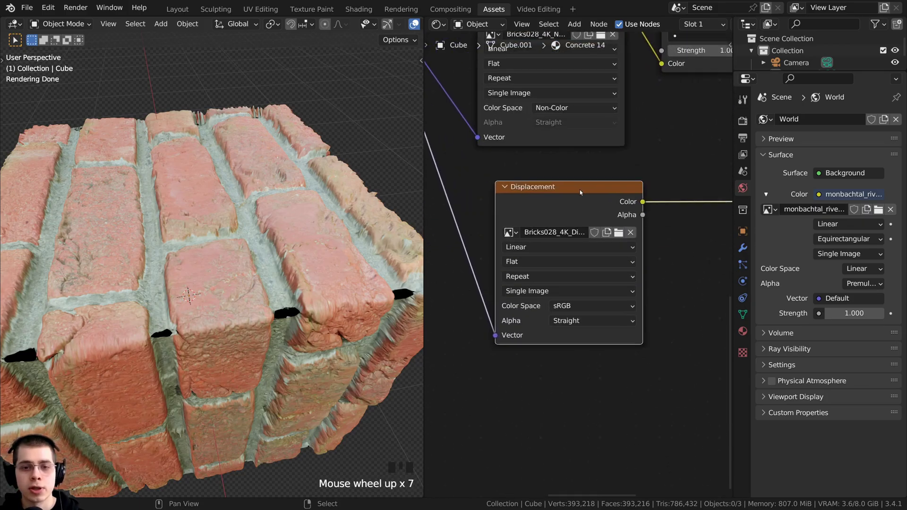
pyautogui.moveTo(580, 188); pyautogui.dragTo(561, 184)
pyautogui.moveTo(423, 224); pyautogui.dragTo(344, 224)
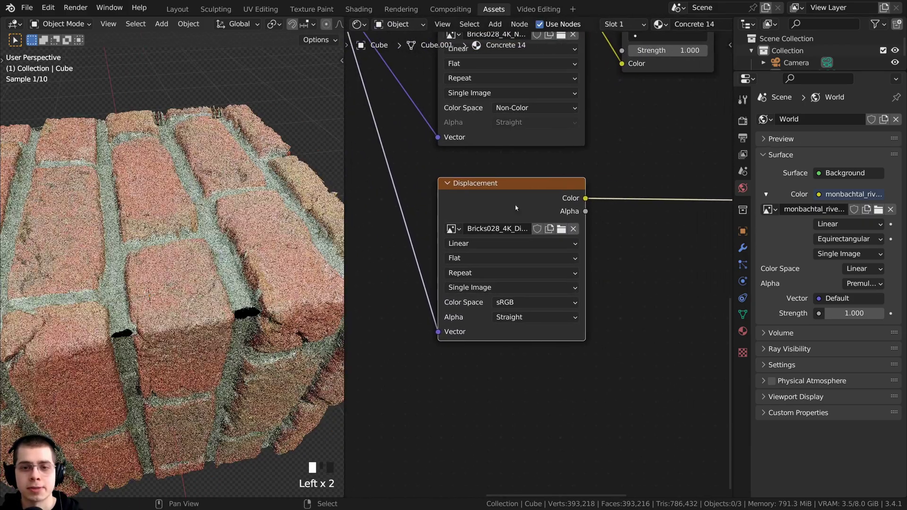
pyautogui.scroll(-4, 517, 206)
pyautogui.moveTo(601, 204); pyautogui.dragTo(496, 229, button='middle')
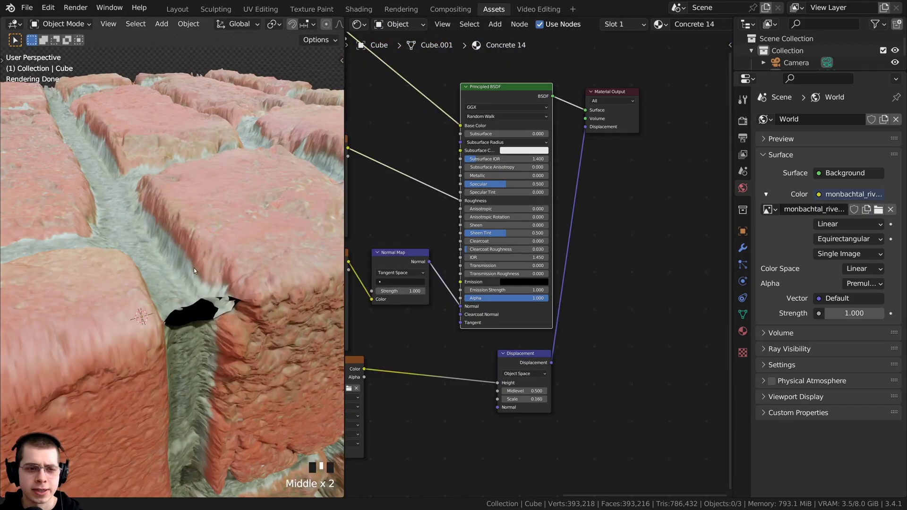
# Step: Widen the 3D viewport and examine the displaced mortar gap along the brick cube's edge
pyautogui.moveTo(194, 268); pyautogui.dragTo(198, 270, button='middle')
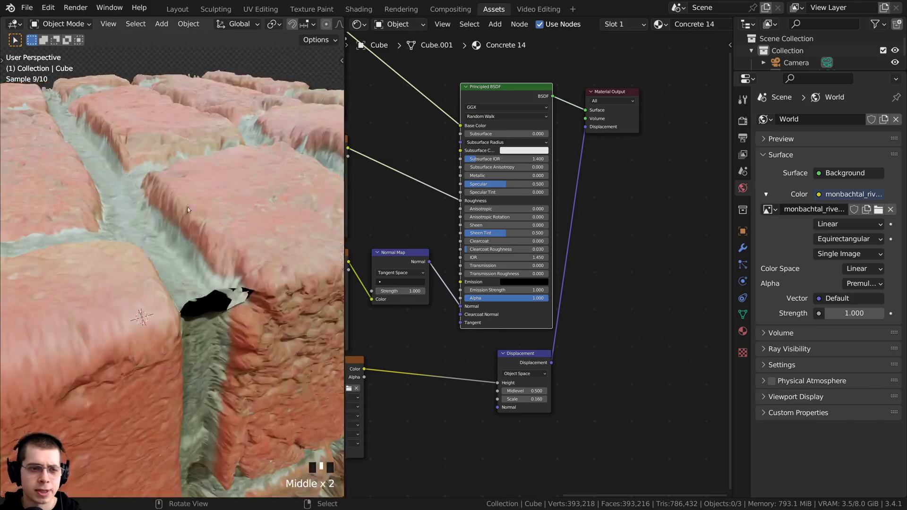
pyautogui.moveTo(345, 251); pyautogui.dragTo(415, 251)
pyautogui.scroll(2, 197, 217)
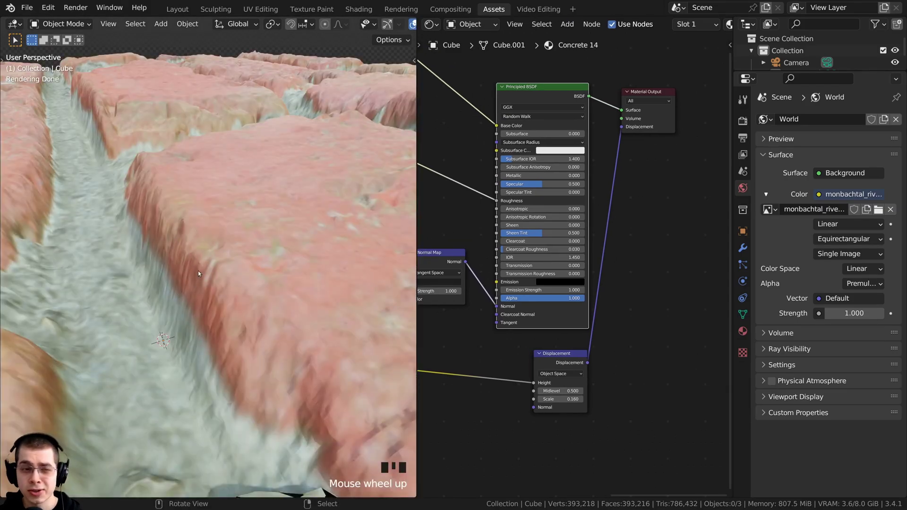
pyautogui.scroll(-3, 206, 290)
pyautogui.moveTo(209, 297)
pyautogui.mouseDown(button='middle')
pyautogui.moveTo(201, 292)
pyautogui.moveTo(231, 283)
pyautogui.moveTo(210, 306)
pyautogui.moveTo(205, 289)
pyautogui.mouseUp(button='middle')
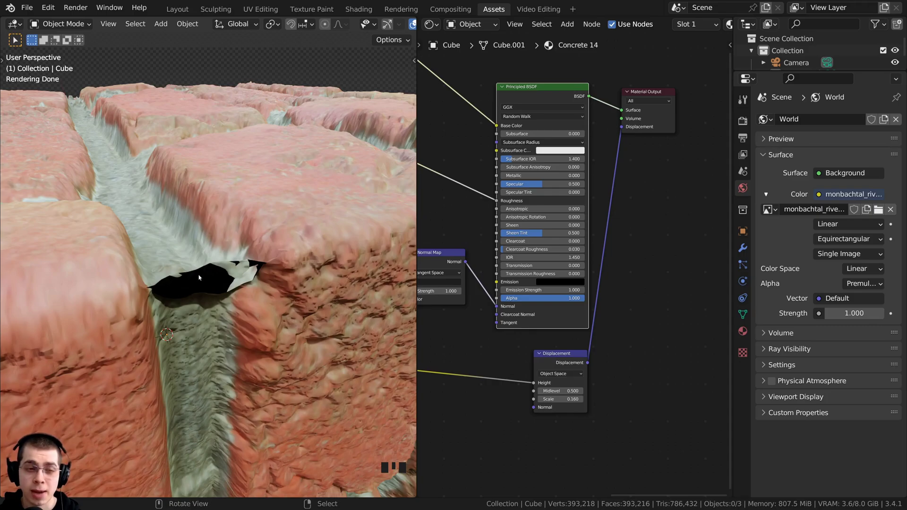
# Step: Set the Color Space of the brick material's displacement image texture to Non-Color
pyautogui.moveTo(508, 389); pyautogui.dragTo(545, 372, button='middle')
pyautogui.moveTo(442, 400); pyautogui.dragTo(650, 321, button='middle')
pyautogui.scroll(6, 650, 320)
pyautogui.moveTo(607, 280); pyautogui.dragTo(603, 240, button='middle')
pyautogui.scroll(2, 528, 189)
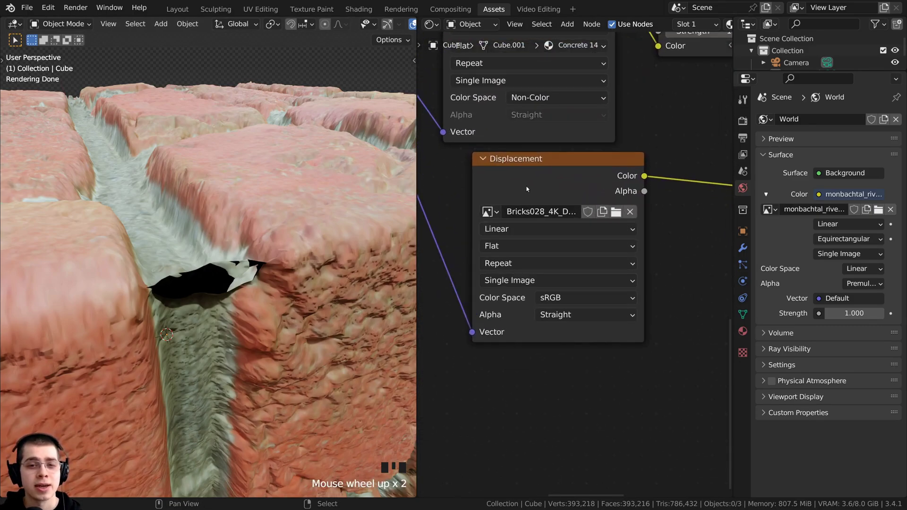
pyautogui.click(504, 170)
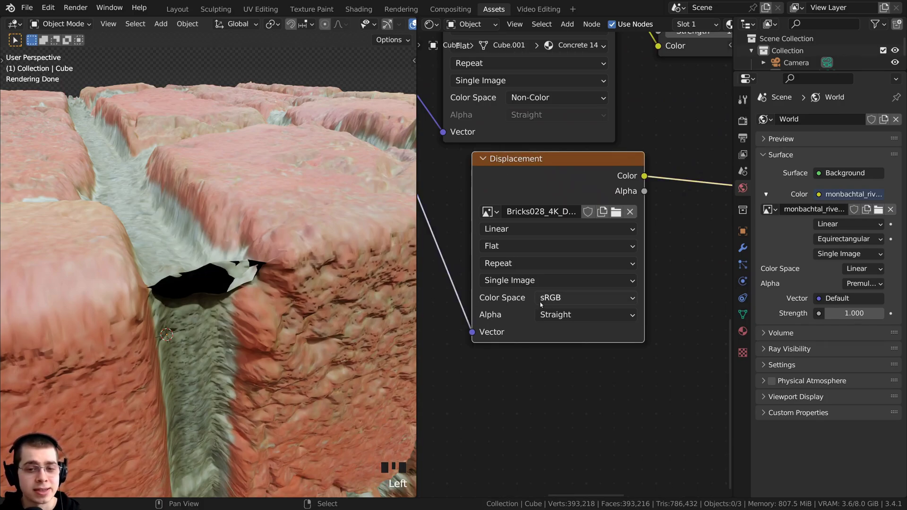
pyautogui.scroll(-2, 575, 263)
pyautogui.moveTo(538, 202); pyautogui.dragTo(534, 216)
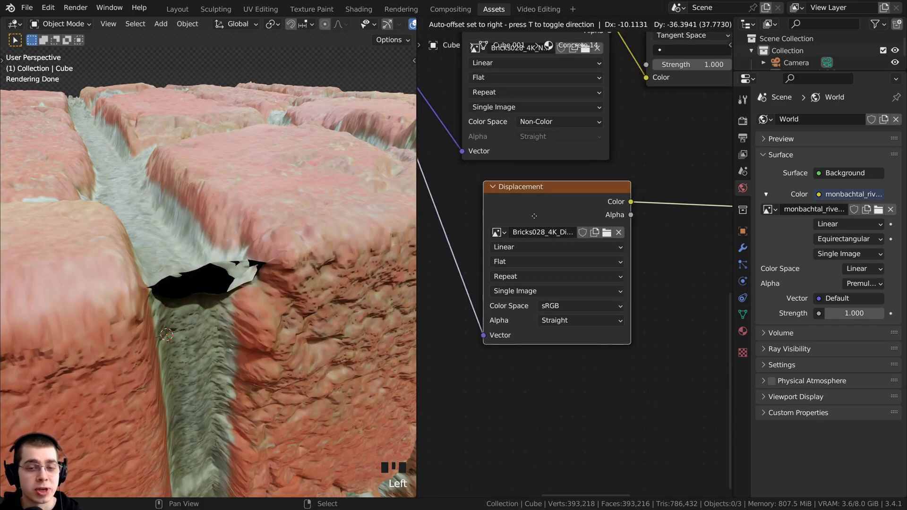
pyautogui.scroll(1, 482, 240)
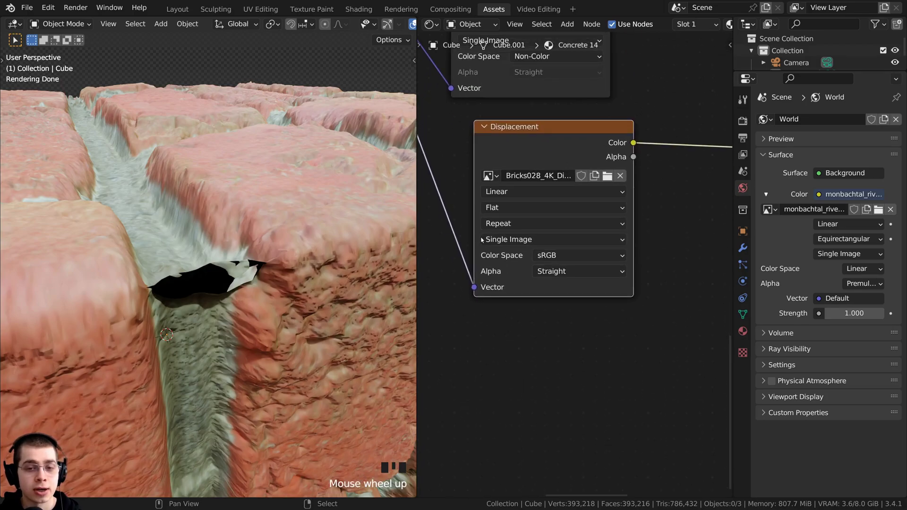
pyautogui.scroll(-1, 539, 277)
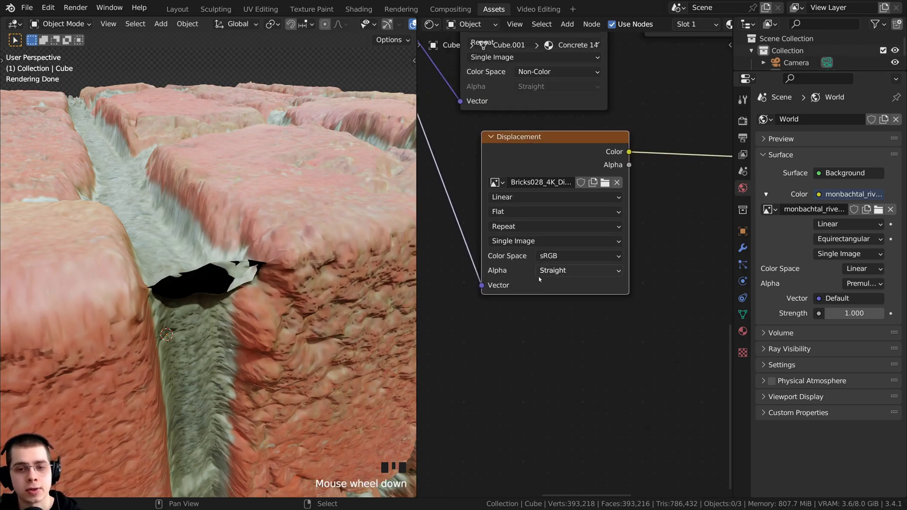
pyautogui.moveTo(539, 276); pyautogui.dragTo(517, 278, button='middle')
pyautogui.scroll(2, 552, 269)
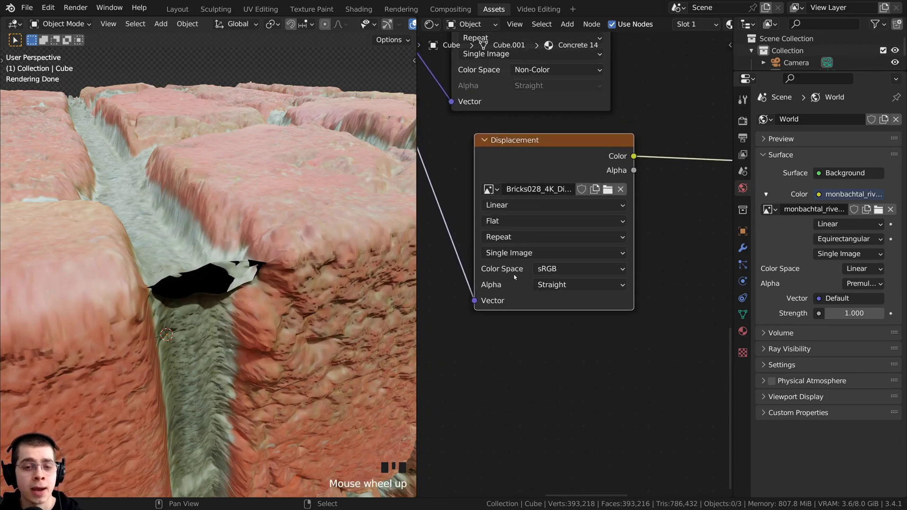
pyautogui.click(553, 269)
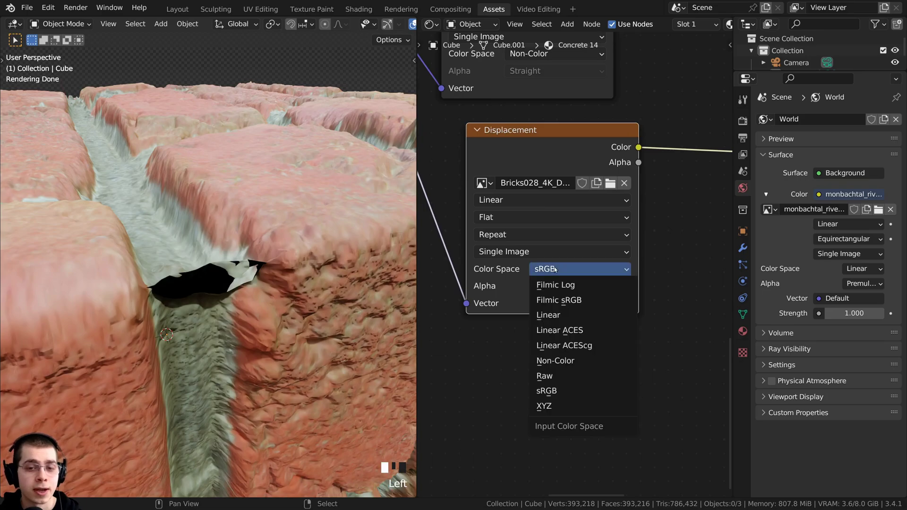
pyautogui.click(556, 361)
pyautogui.moveTo(539, 165); pyautogui.dragTo(529, 163)
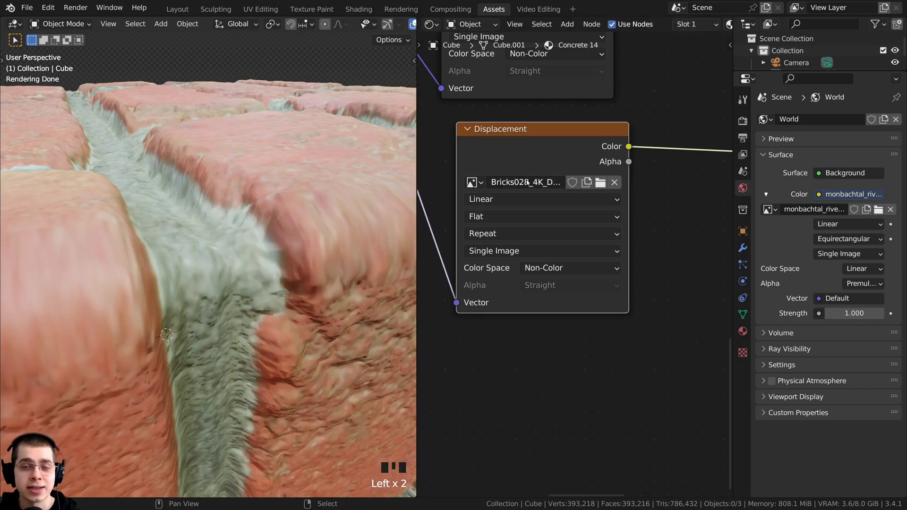
# Step: Examine the Color Space setting of the brick material's Base Color image texture and its available options
pyautogui.scroll(-3, 532, 180)
pyautogui.moveTo(536, 180); pyautogui.dragTo(527, 492, button='middle')
pyautogui.scroll(1, 556, 244)
pyautogui.scroll(-1, 545, 292)
pyautogui.scroll(-1, 512, 185)
pyautogui.moveTo(512, 185); pyautogui.dragTo(461, 116, button='middle')
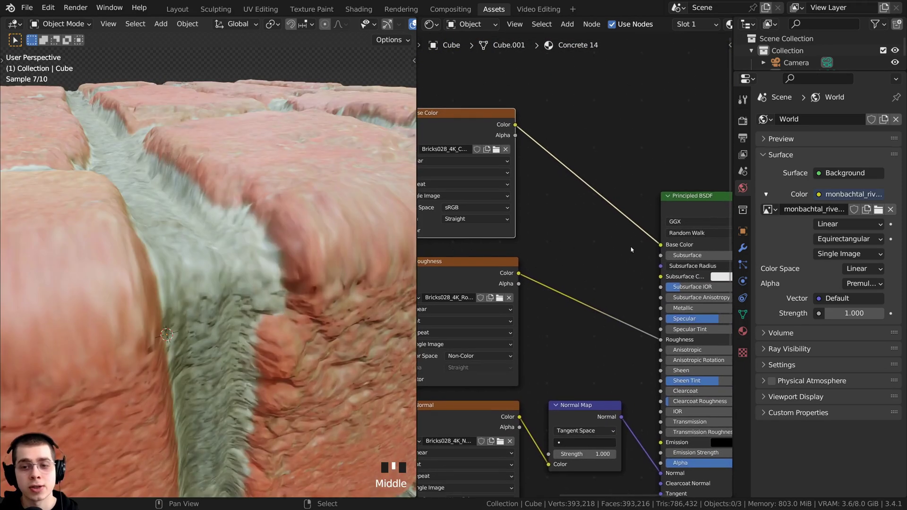
pyautogui.scroll(4, 559, 227)
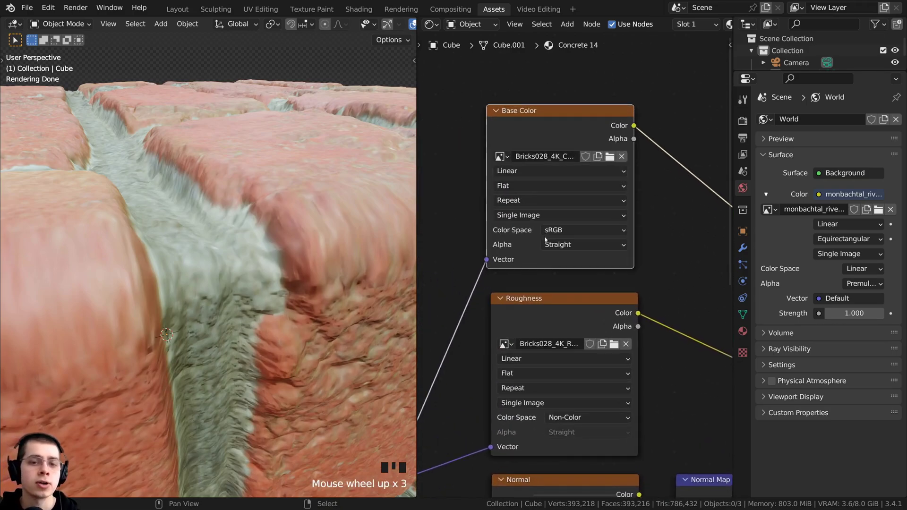
pyautogui.click(561, 228)
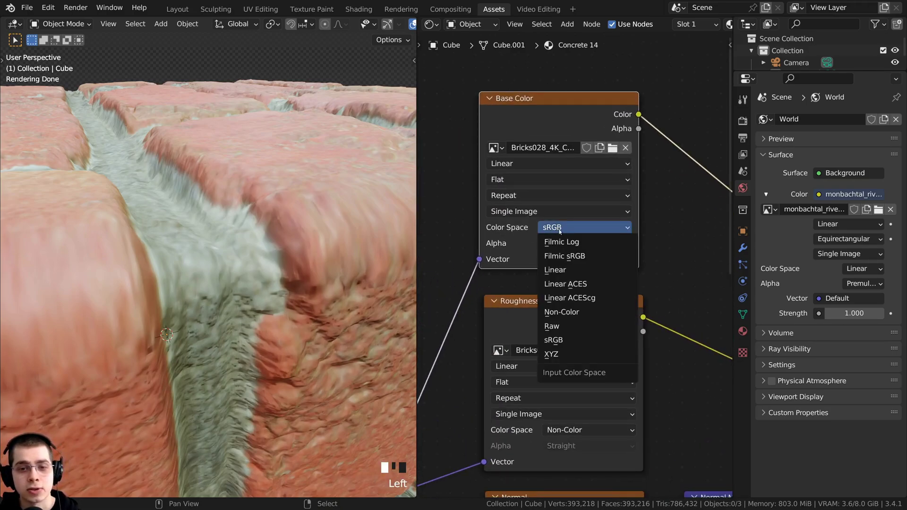
# Step: Switch the displacement image texture's Color Space back to sRGB for comparison
pyautogui.scroll(-5, 606, 393)
pyautogui.moveTo(606, 393); pyautogui.dragTo(597, 166, button='middle')
pyautogui.moveTo(590, 454); pyautogui.dragTo(589, 266, button='middle')
pyautogui.scroll(4, 589, 266)
pyautogui.click(587, 267)
pyautogui.press('Return')
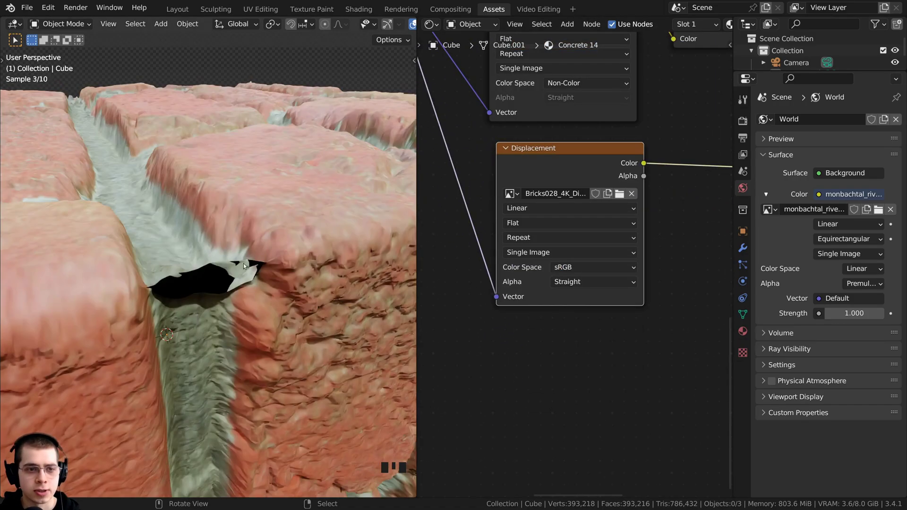
# Step: Return the displacement image texture to Non-Color and inspect the brick edge up close in the rendered viewport
pyautogui.click(577, 268)
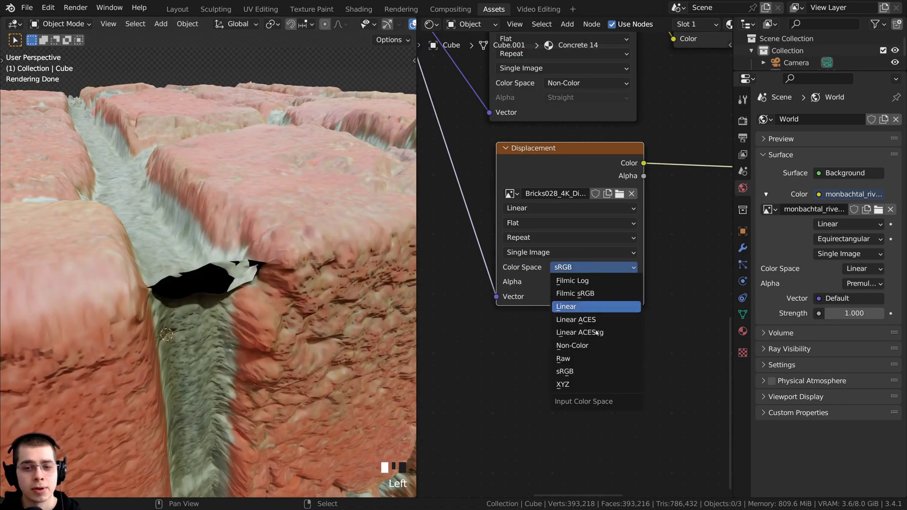
pyautogui.press('Return')
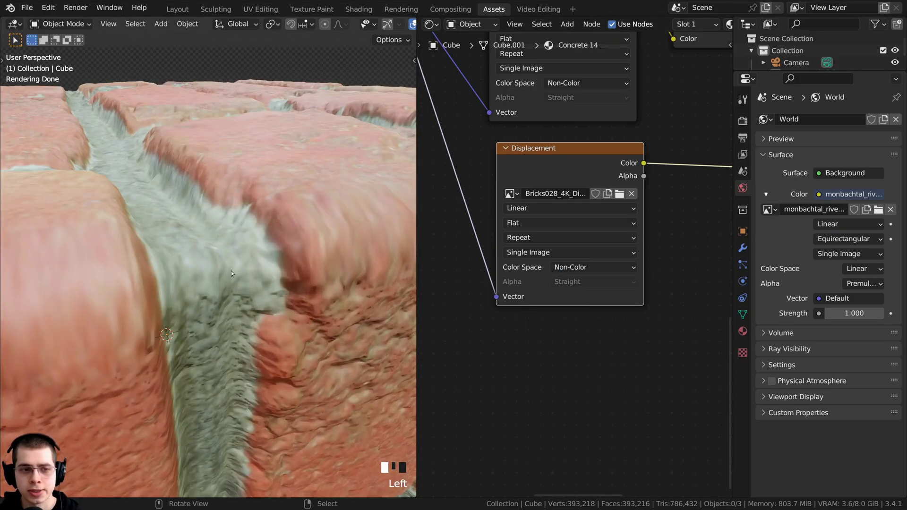
pyautogui.moveTo(231, 271)
pyautogui.mouseDown(button='middle')
pyautogui.moveTo(207, 218)
pyautogui.moveTo(252, 254)
pyautogui.moveTo(239, 278)
pyautogui.mouseUp(button='middle')
pyautogui.scroll(5, 233, 269)
pyautogui.scroll(3, 156, 209)
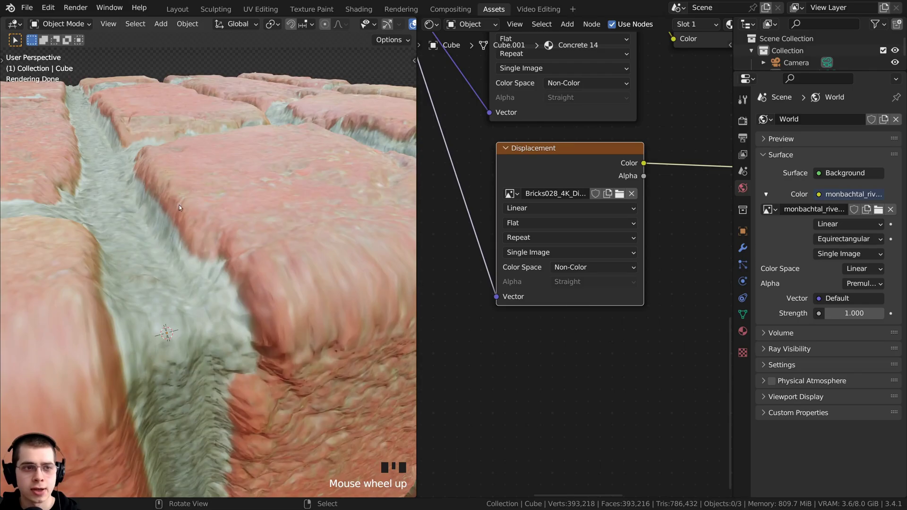
pyautogui.scroll(-5, 180, 206)
pyautogui.moveTo(179, 205); pyautogui.dragTo(213, 217, button='middle')
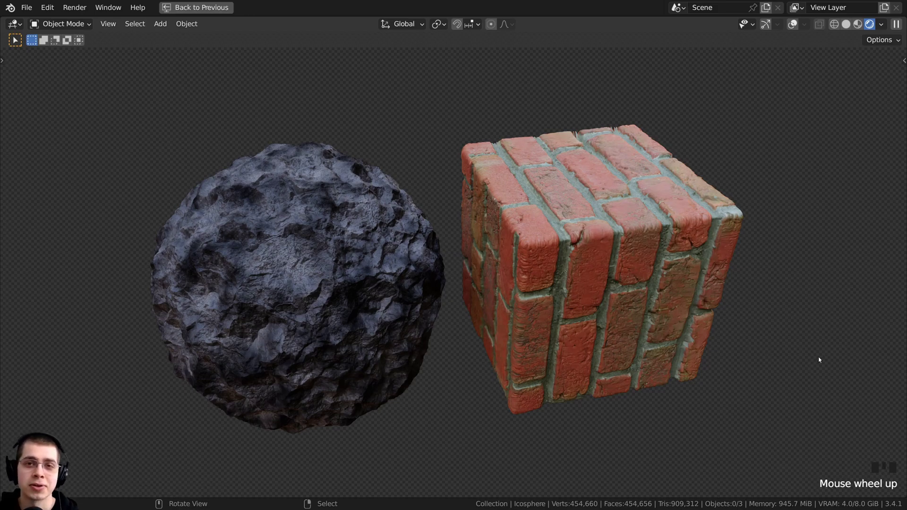
pyautogui.rightClick(524, 372)
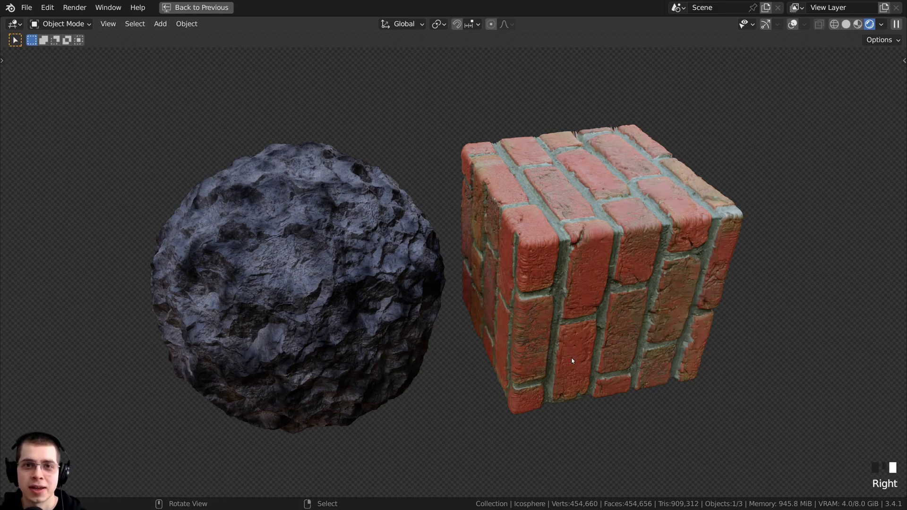